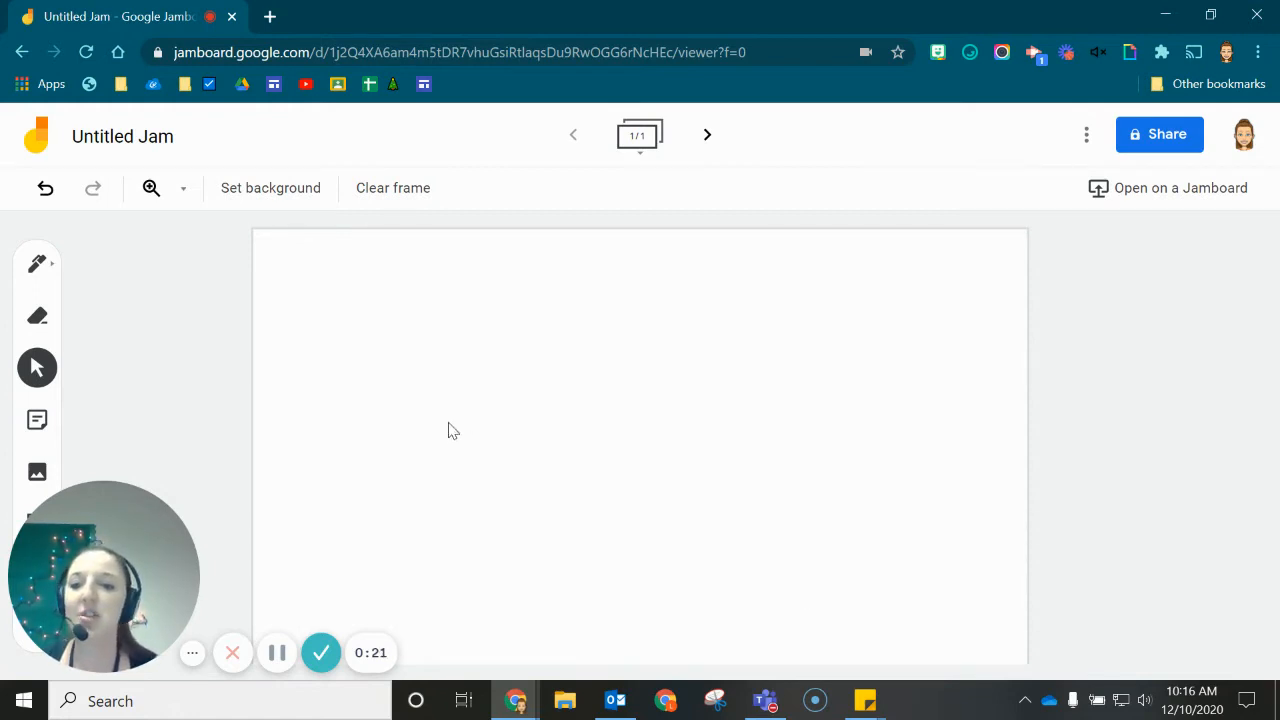
{"action": "left_click", "coordinate": [192, 653]}
{"action": "left_click_drag", "start_coordinate": [70, 540], "coordinate": [1170, 553]}
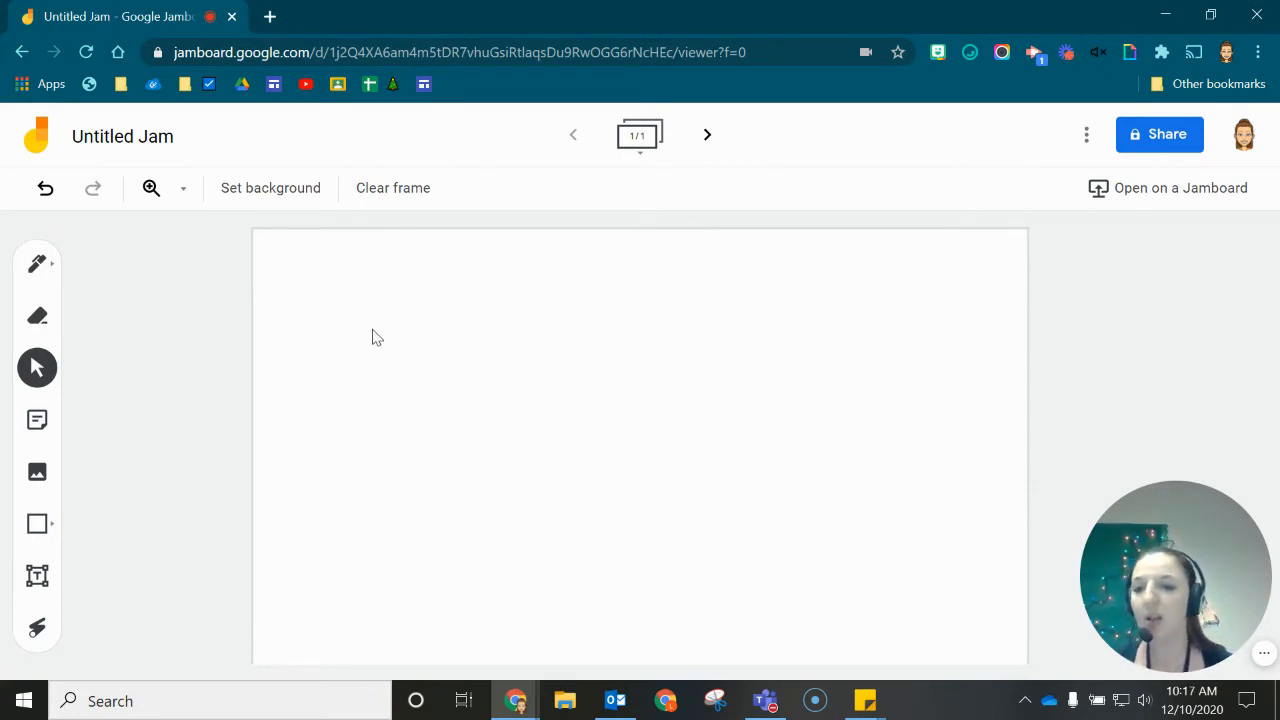
- Draw a tall yellow rectangle with the square shape, filling the left third of the blank frame
{"action": "left_click", "coordinate": [40, 526]}
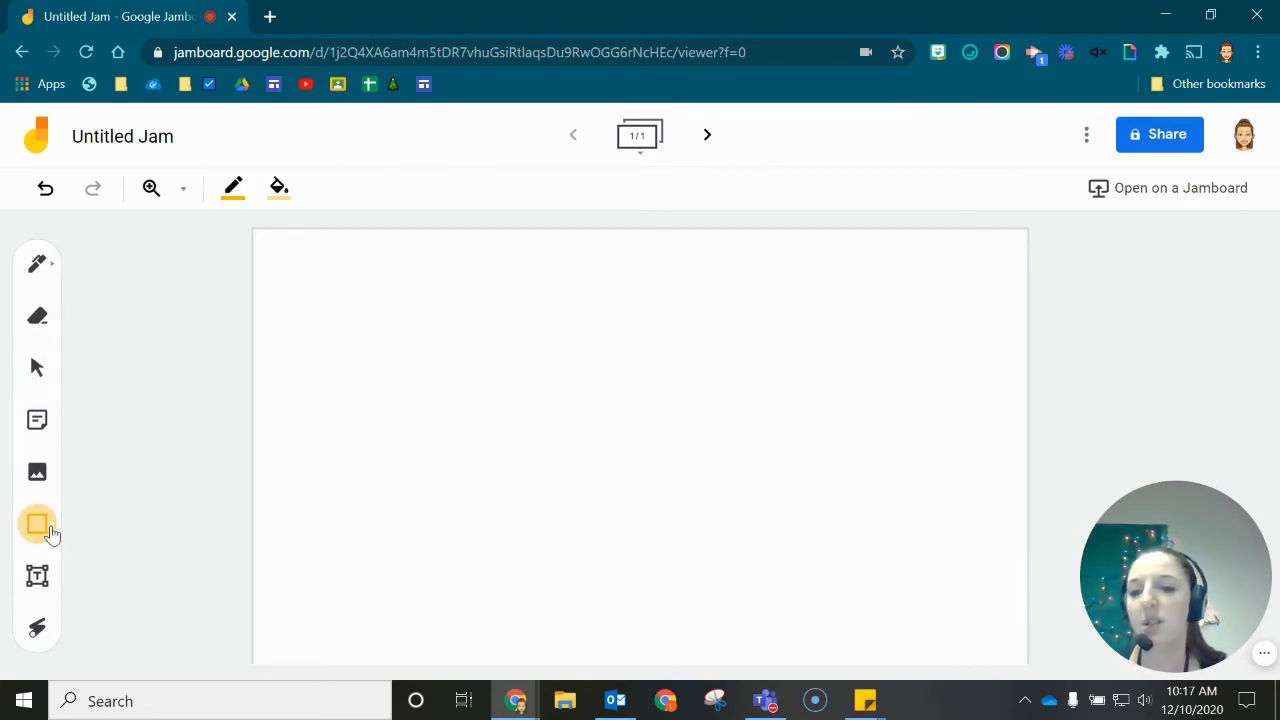
{"action": "left_click", "coordinate": [49, 528]}
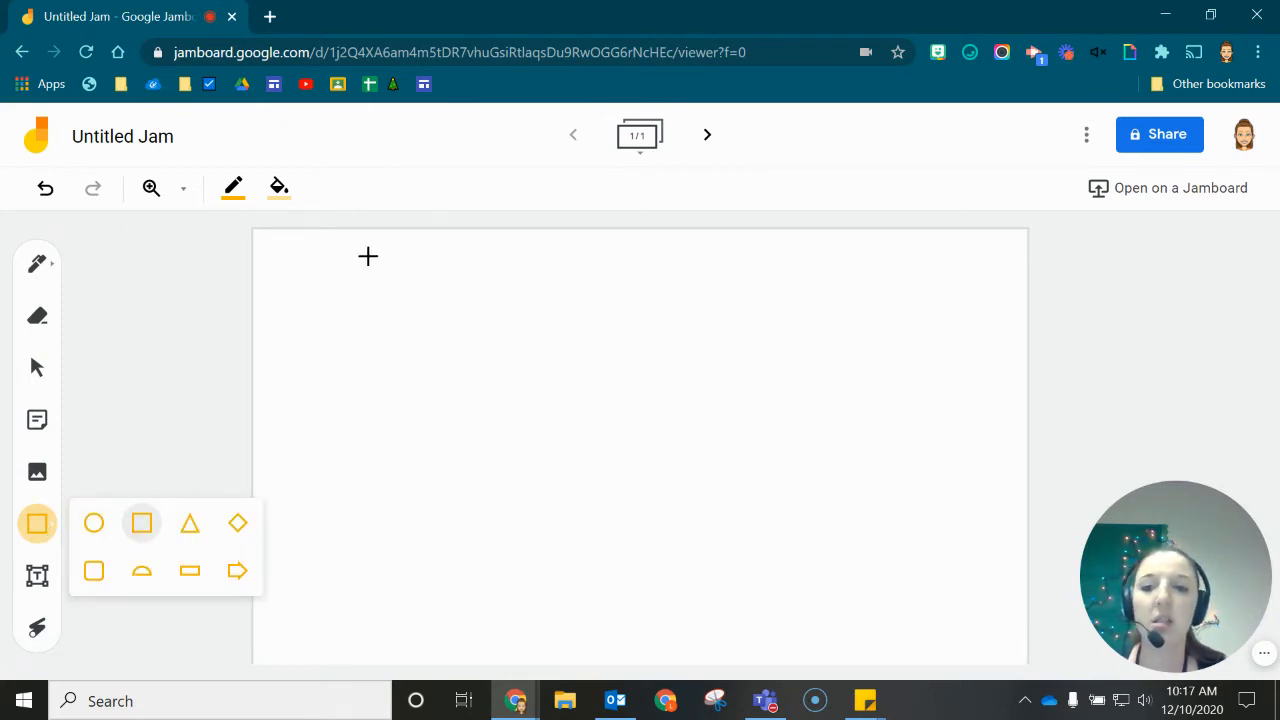
{"action": "left_click_drag", "start_coordinate": [271, 254], "coordinate": [511, 652]}
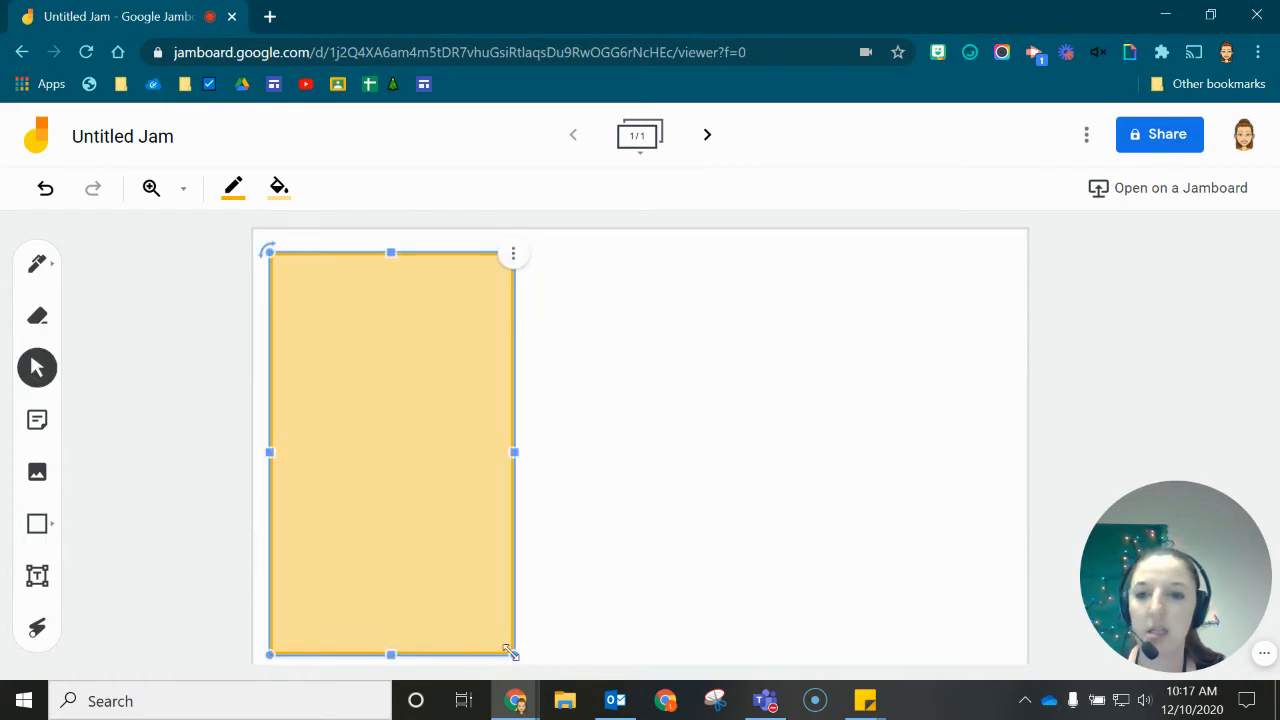
{"action": "left_click", "coordinate": [27, 370]}
{"action": "left_click", "coordinate": [457, 394]}
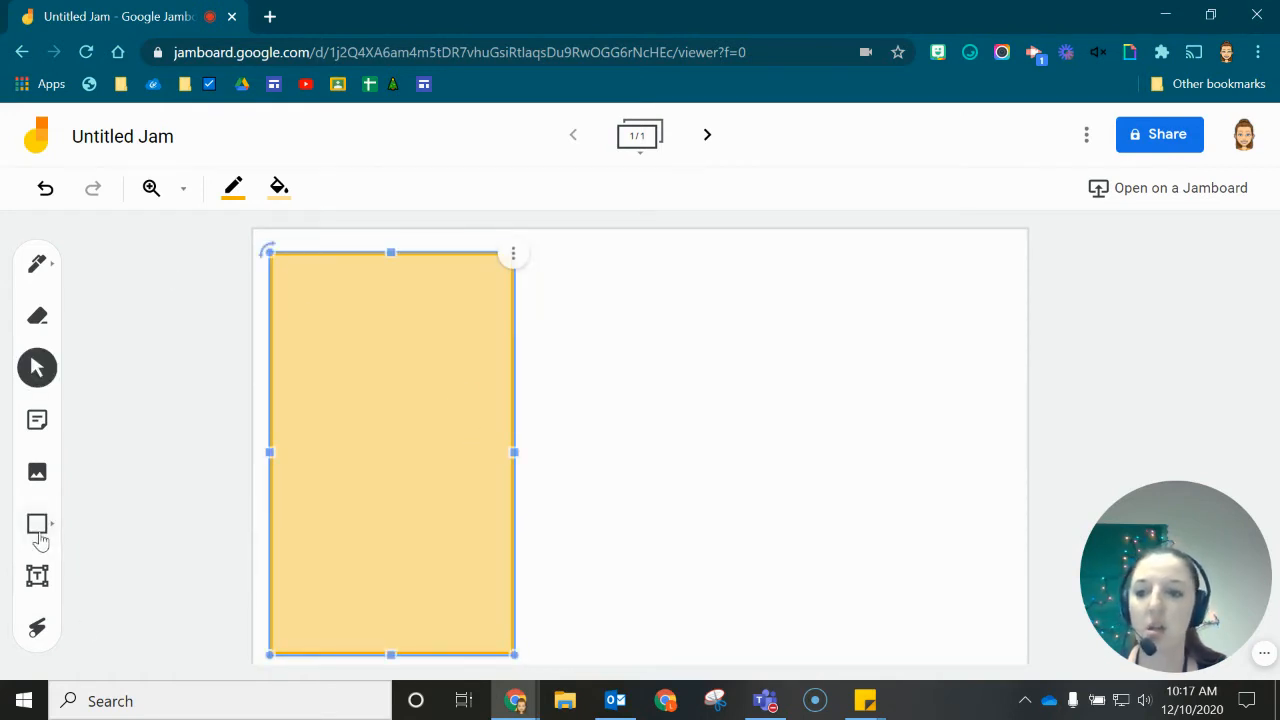
{"action": "left_click", "coordinate": [58, 515]}
{"action": "left_click", "coordinate": [43, 522]}
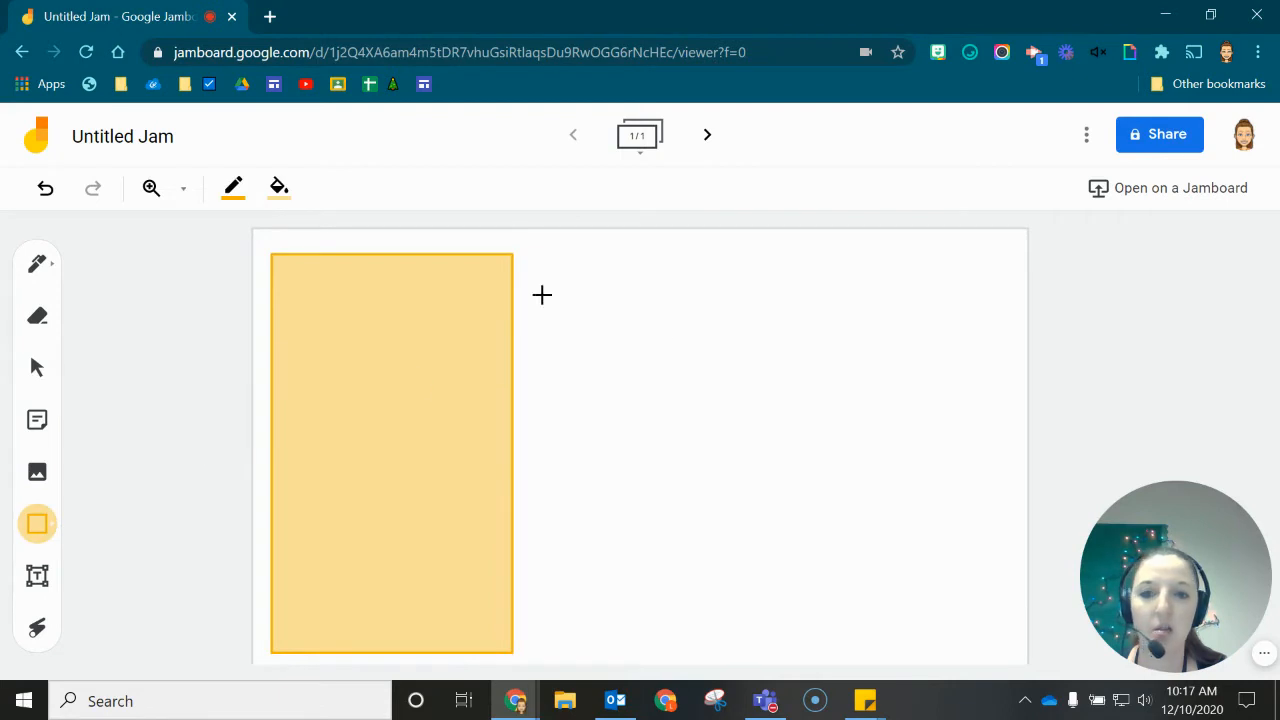
{"action": "left_click_drag", "start_coordinate": [521, 254], "coordinate": [760, 652]}
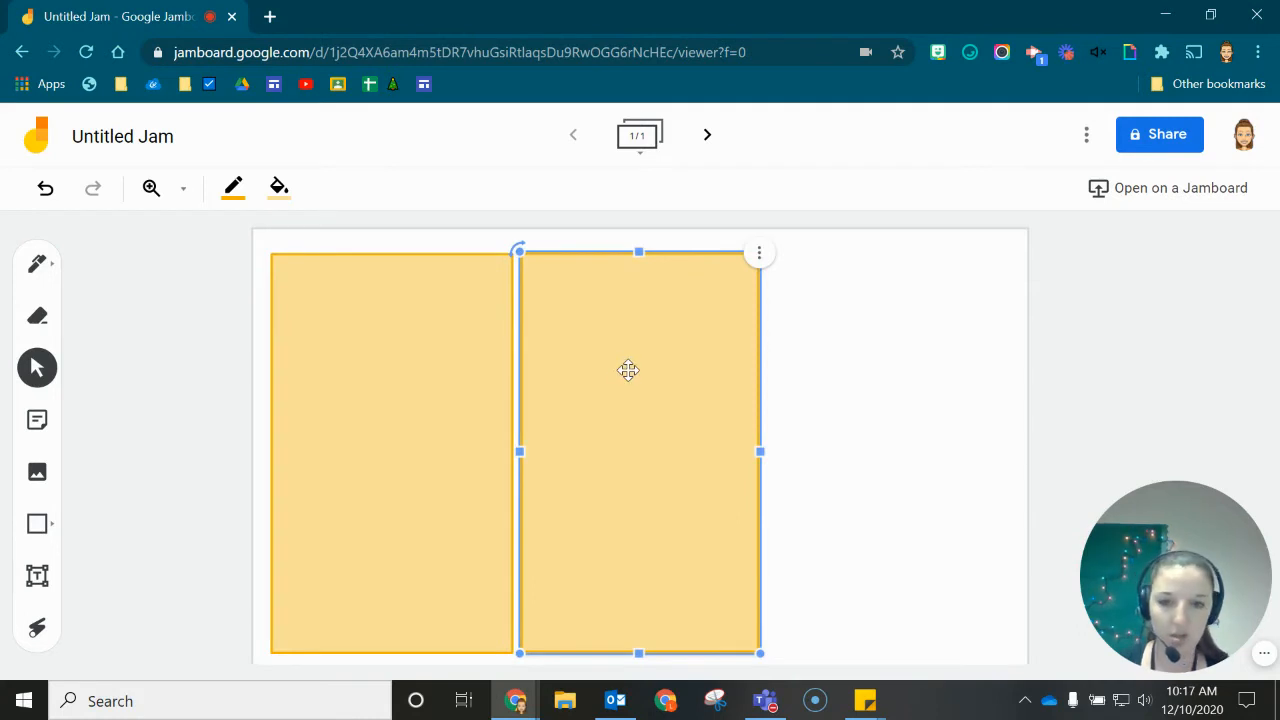
{"action": "key", "text": "Delete"}
- Duplicate the yellow rectangle twice and place the copies beside it as the middle and right columns
{"action": "left_click", "coordinate": [411, 335]}
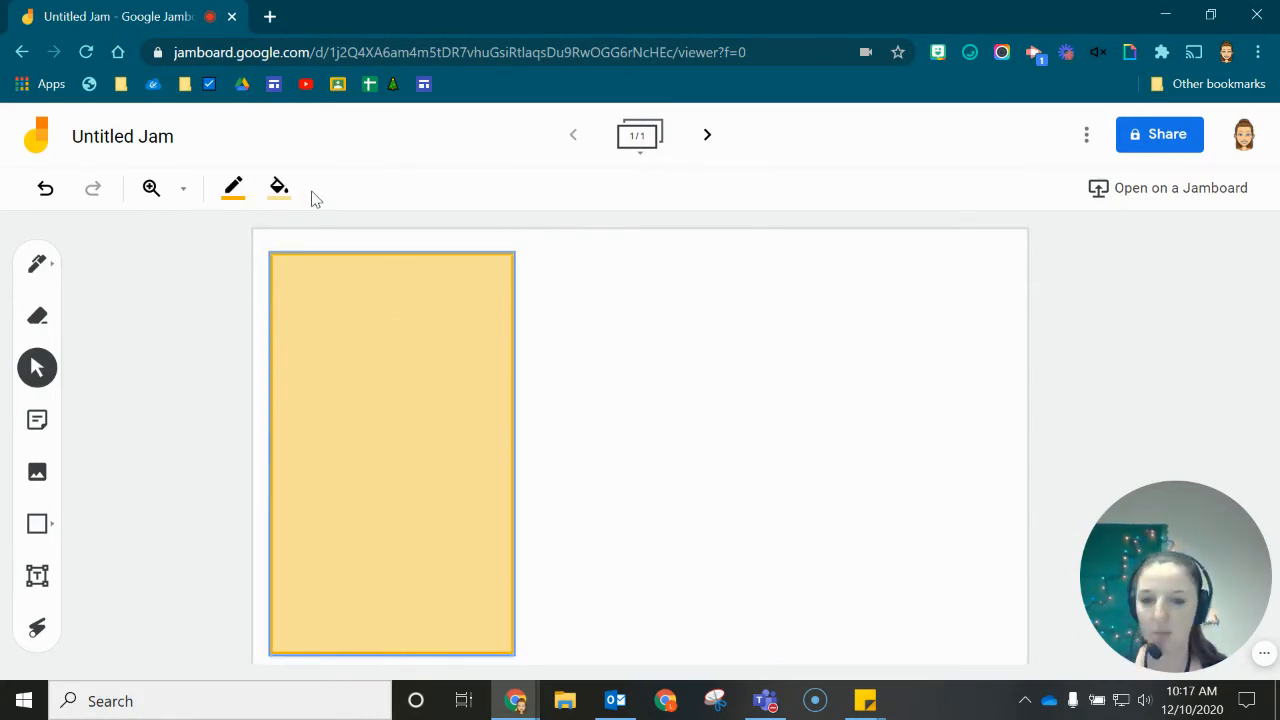
{"action": "key", "text": "ctrl+v"}
{"action": "left_click_drag", "start_coordinate": [446, 377], "coordinate": [690, 368]}
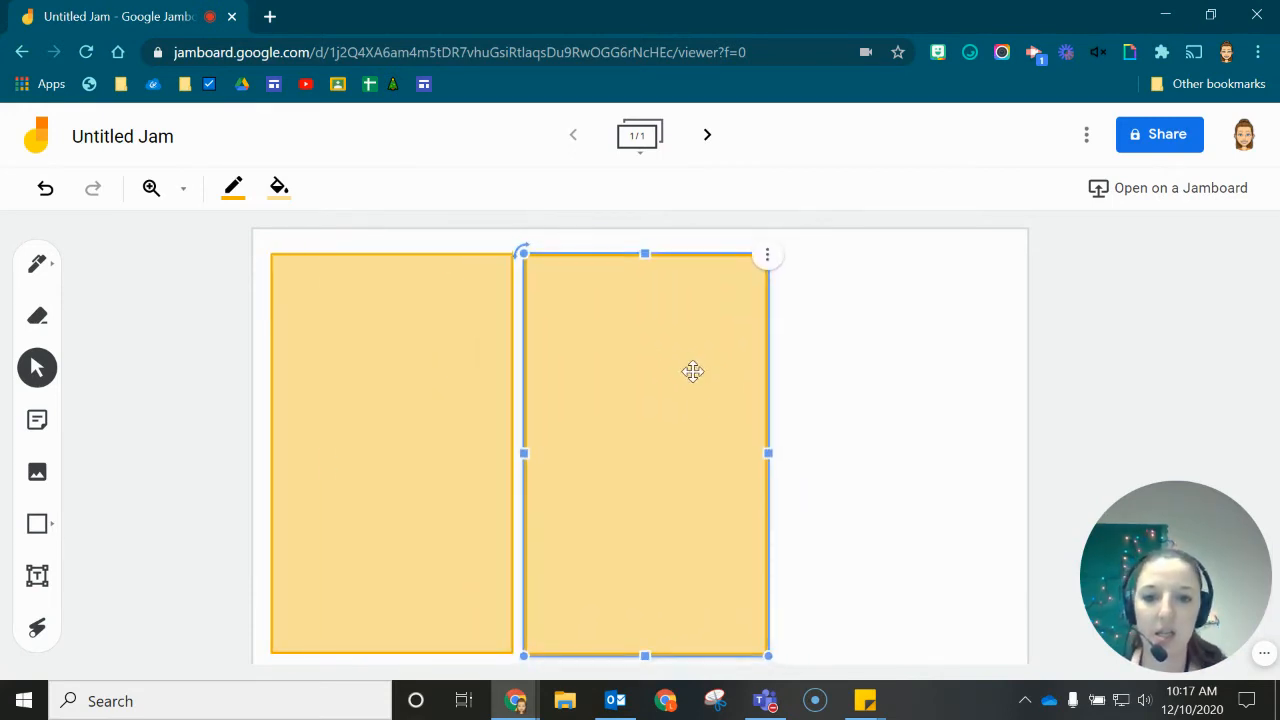
{"action": "key", "text": "ctrl+v"}
{"action": "left_click_drag", "start_coordinate": [437, 440], "coordinate": [925, 421]}
{"action": "left_click", "coordinate": [1043, 394]}
- Nudge the three rectangles so they sit evenly spaced side by side across the frame
{"action": "left_click_drag", "start_coordinate": [417, 391], "coordinate": [411, 391]}
{"action": "left_click", "coordinate": [633, 399]}
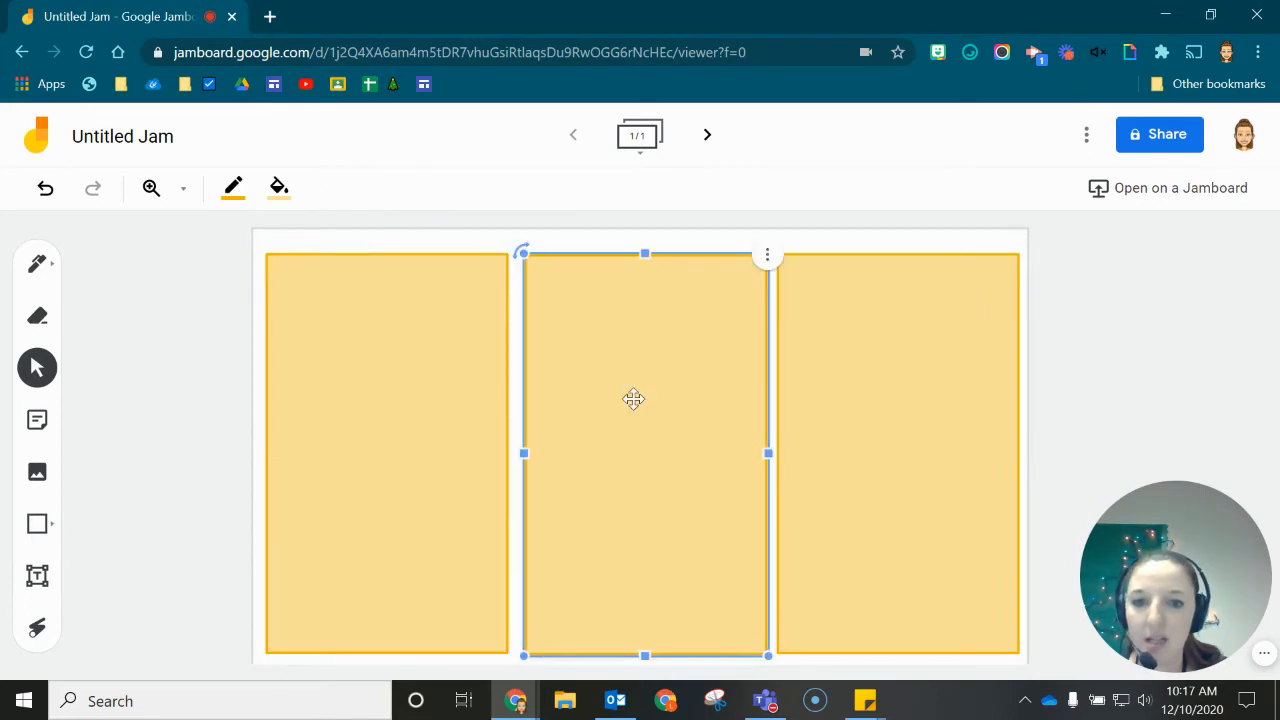
{"action": "left_click_drag", "start_coordinate": [632, 399], "coordinate": [625, 397]}
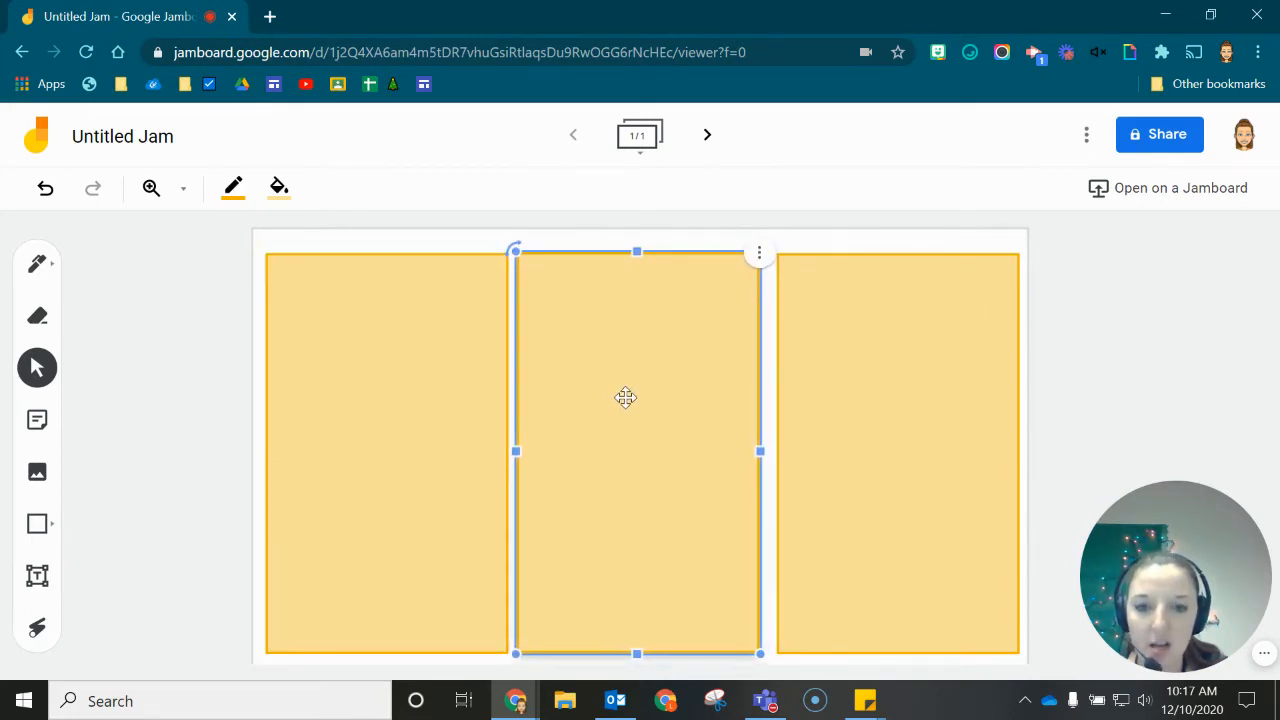
{"action": "left_click", "coordinate": [852, 440]}
{"action": "left_click", "coordinate": [1064, 334]}
{"action": "left_click", "coordinate": [636, 327]}
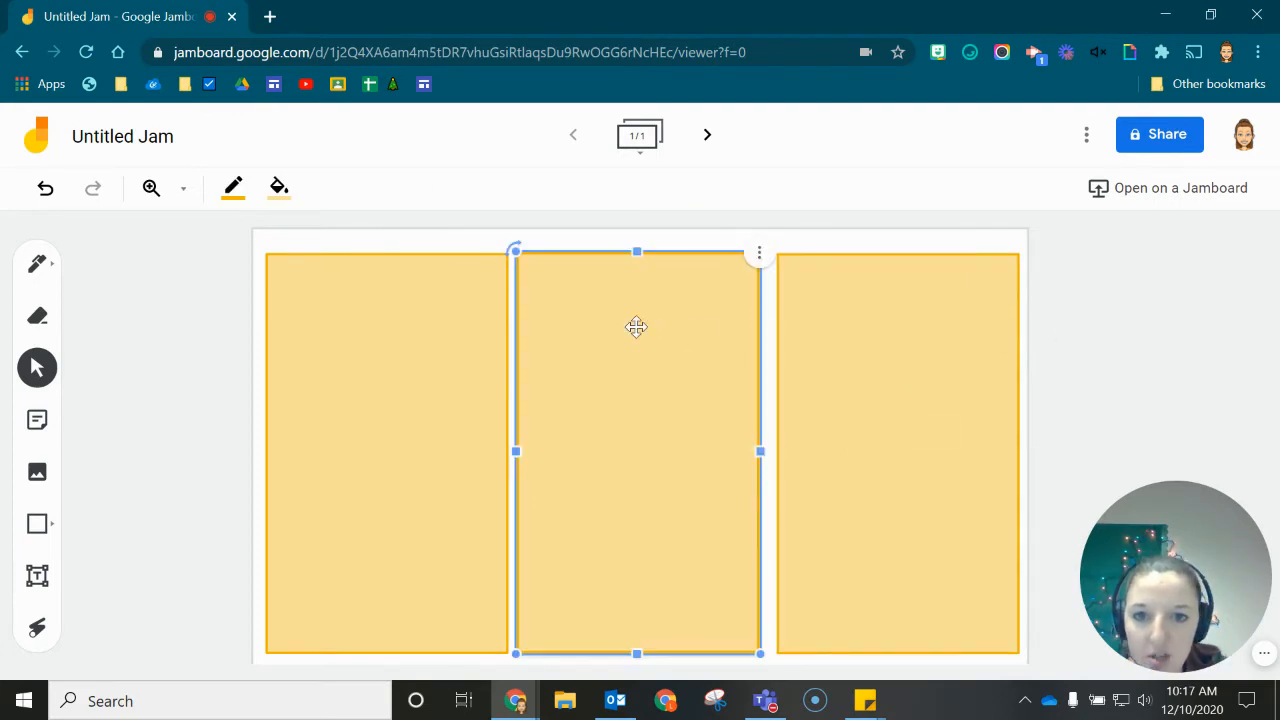
{"action": "left_click_drag", "start_coordinate": [636, 327], "coordinate": [638, 328]}
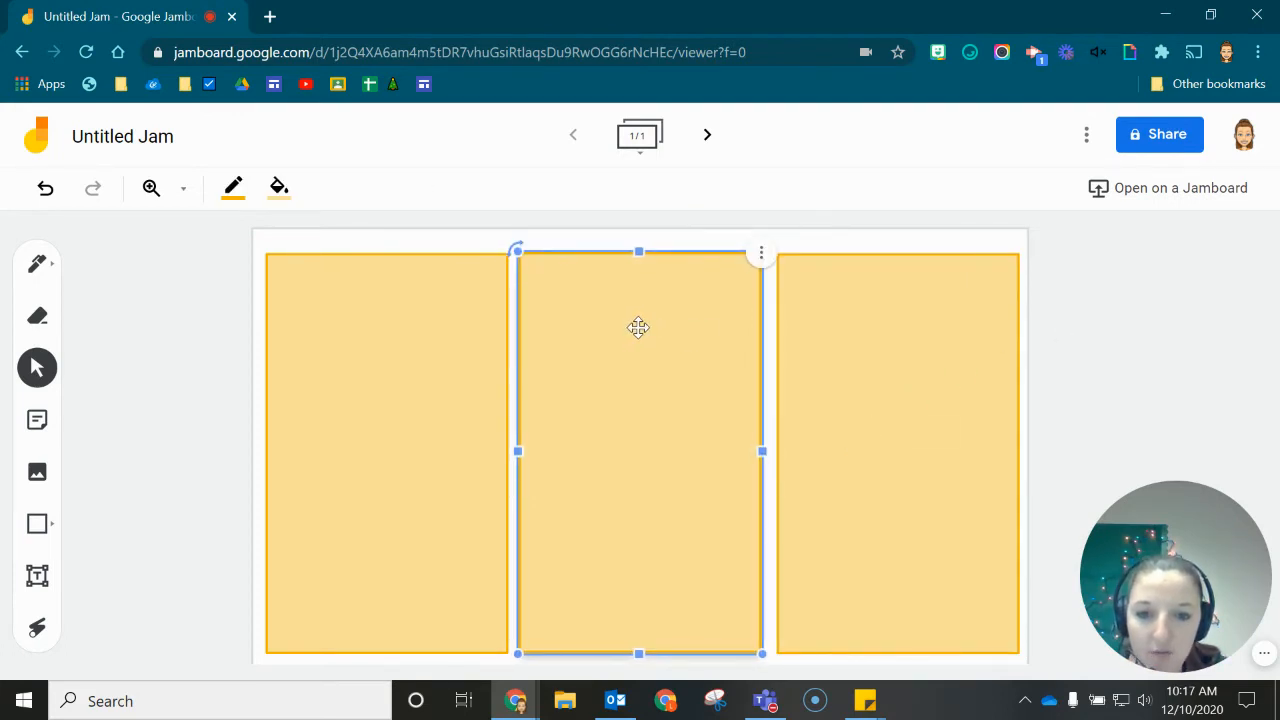
{"action": "left_click_drag", "start_coordinate": [851, 335], "coordinate": [848, 333]}
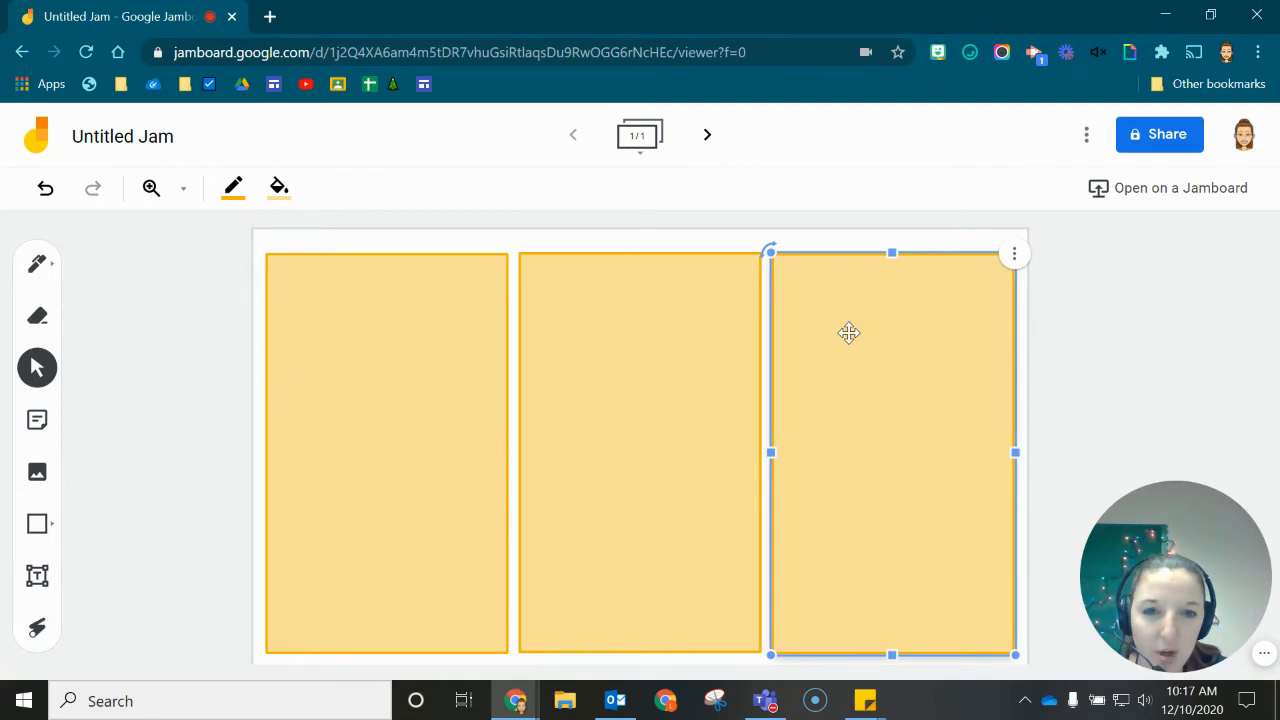
{"action": "left_click", "coordinate": [1050, 343]}
- Give the right rectangle a blue border and a light blue fill
{"action": "left_click", "coordinate": [866, 306]}
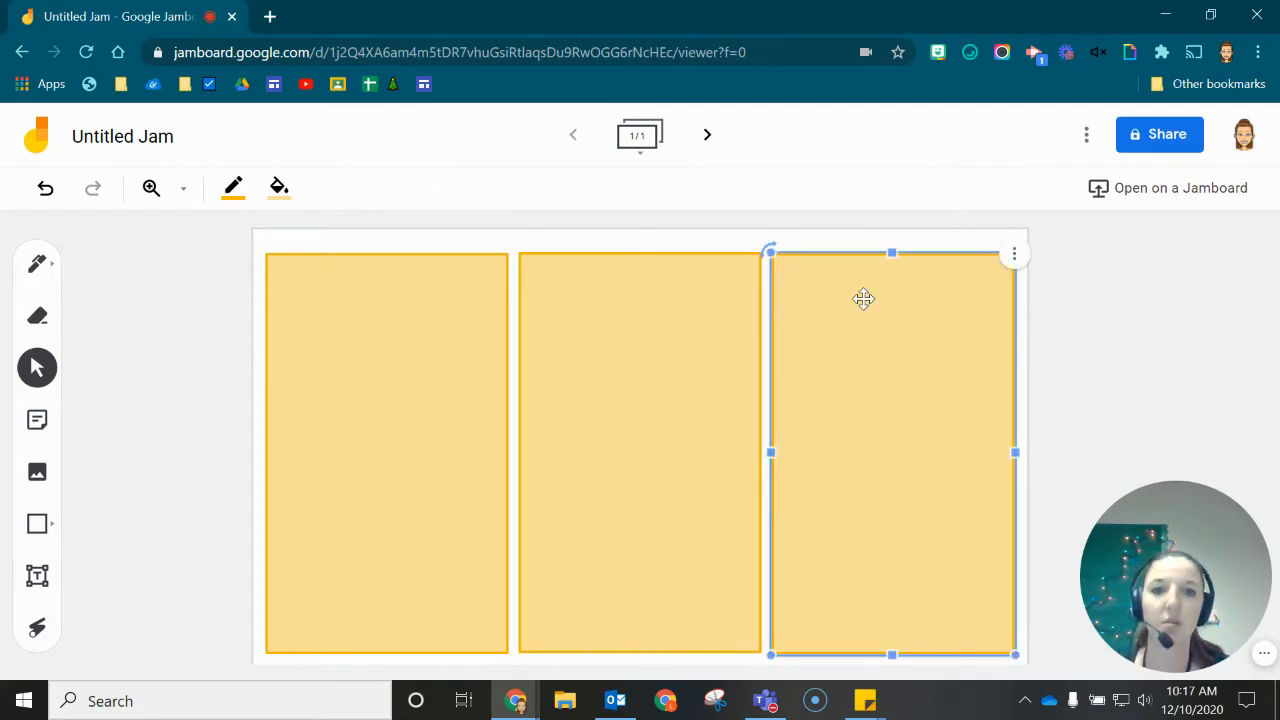
{"action": "left_click", "coordinate": [234, 186]}
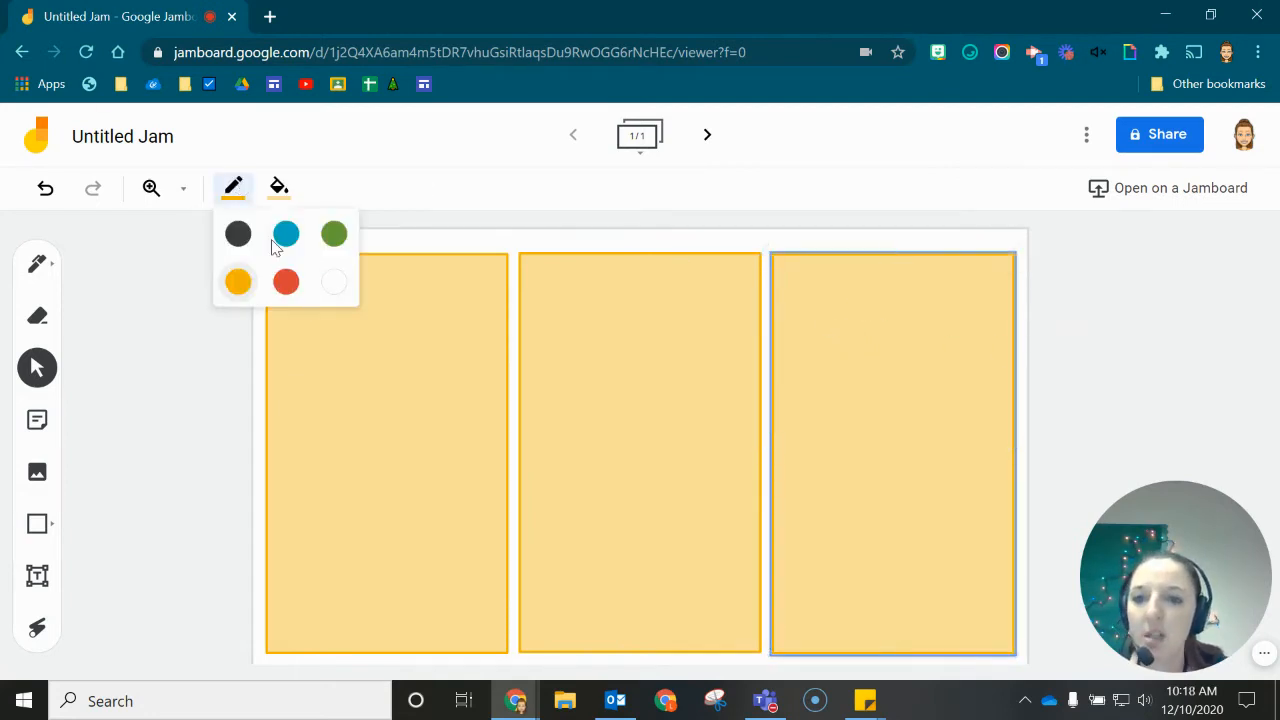
{"action": "left_click", "coordinate": [286, 234]}
{"action": "left_click", "coordinate": [277, 188]}
{"action": "left_click", "coordinate": [332, 236]}
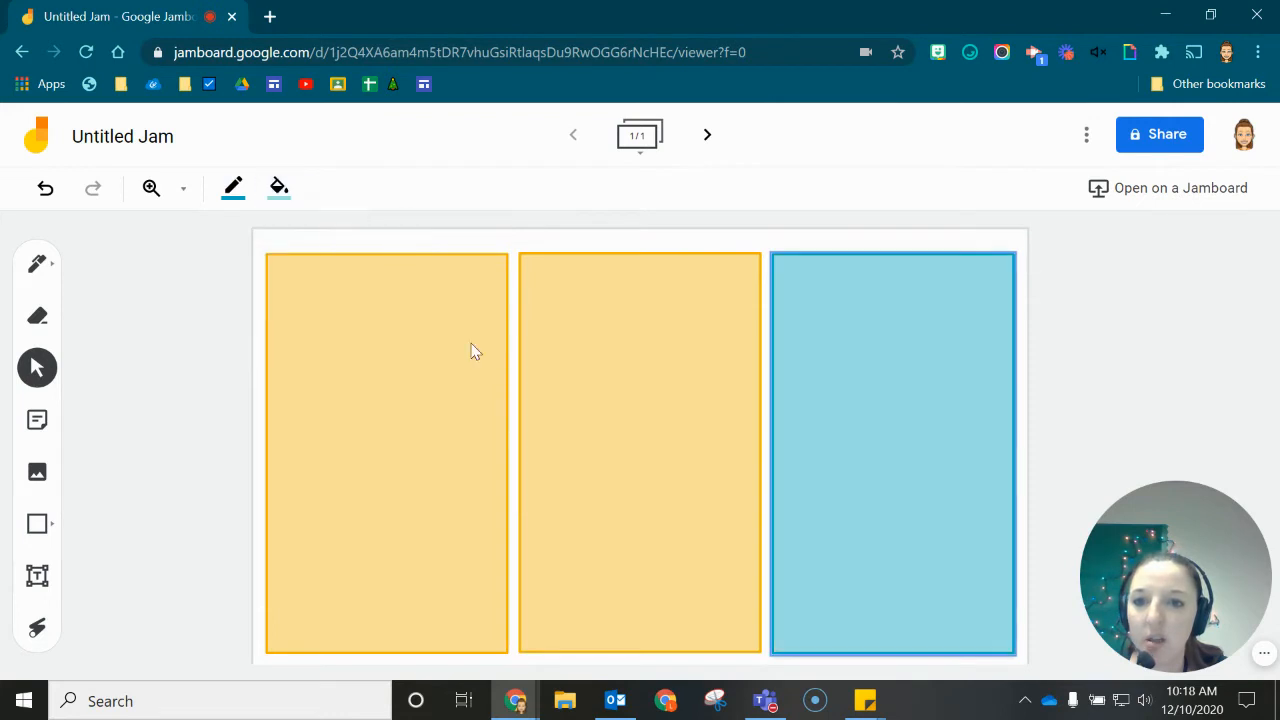
- Give the middle rectangle a green border and a light green fill
{"action": "left_click", "coordinate": [551, 380]}
{"action": "left_click", "coordinate": [233, 188]}
{"action": "left_click", "coordinate": [336, 236]}
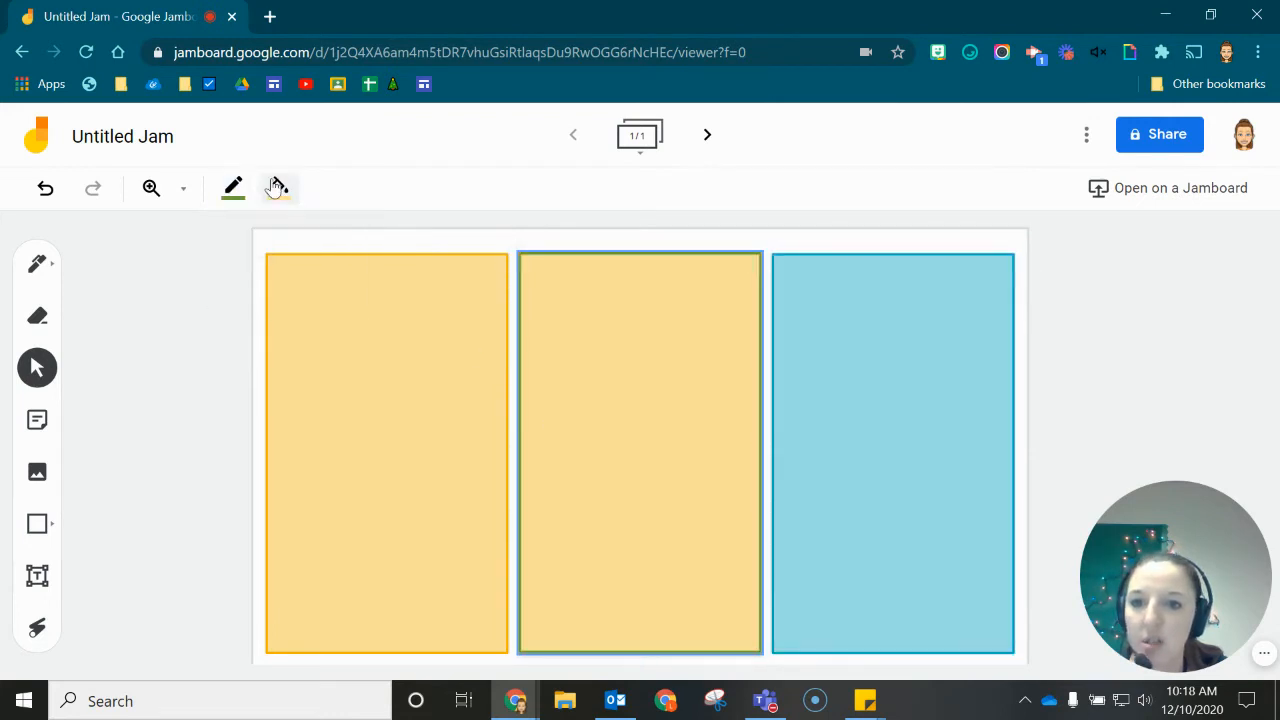
{"action": "left_click", "coordinate": [279, 188]}
{"action": "left_click", "coordinate": [382, 236]}
{"action": "left_click", "coordinate": [230, 380]}
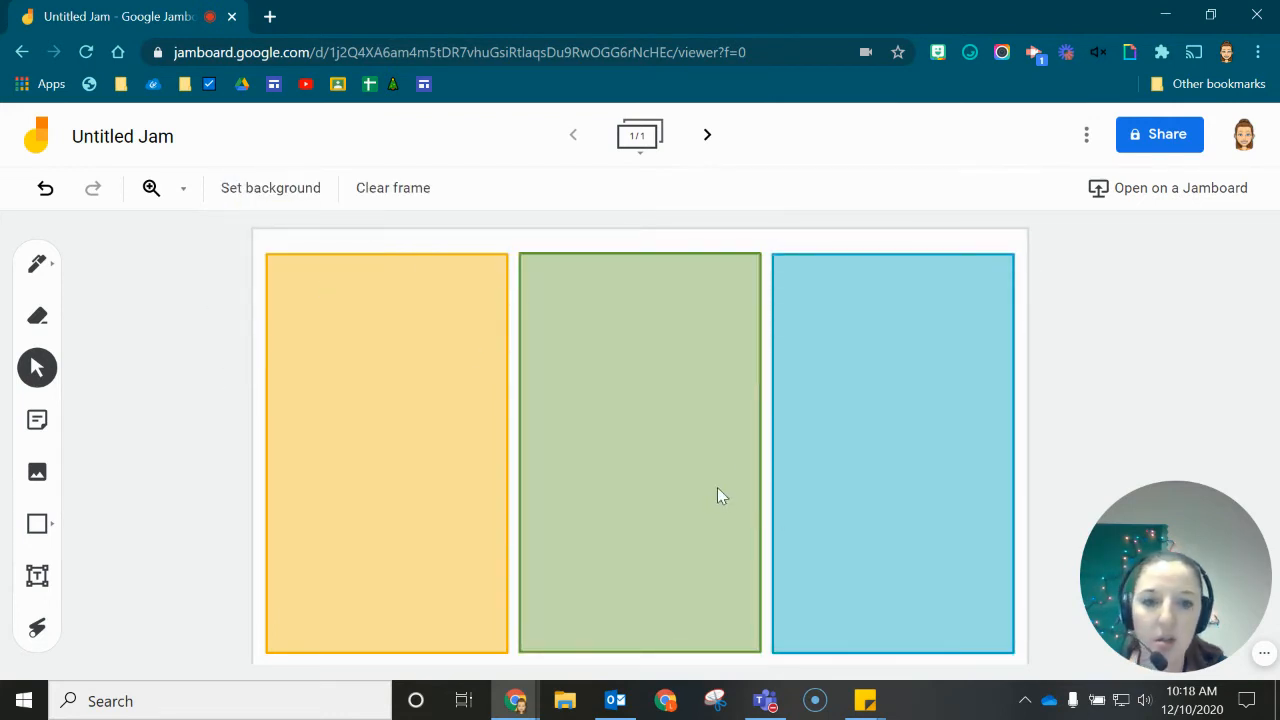
{"action": "left_click", "coordinate": [647, 409]}
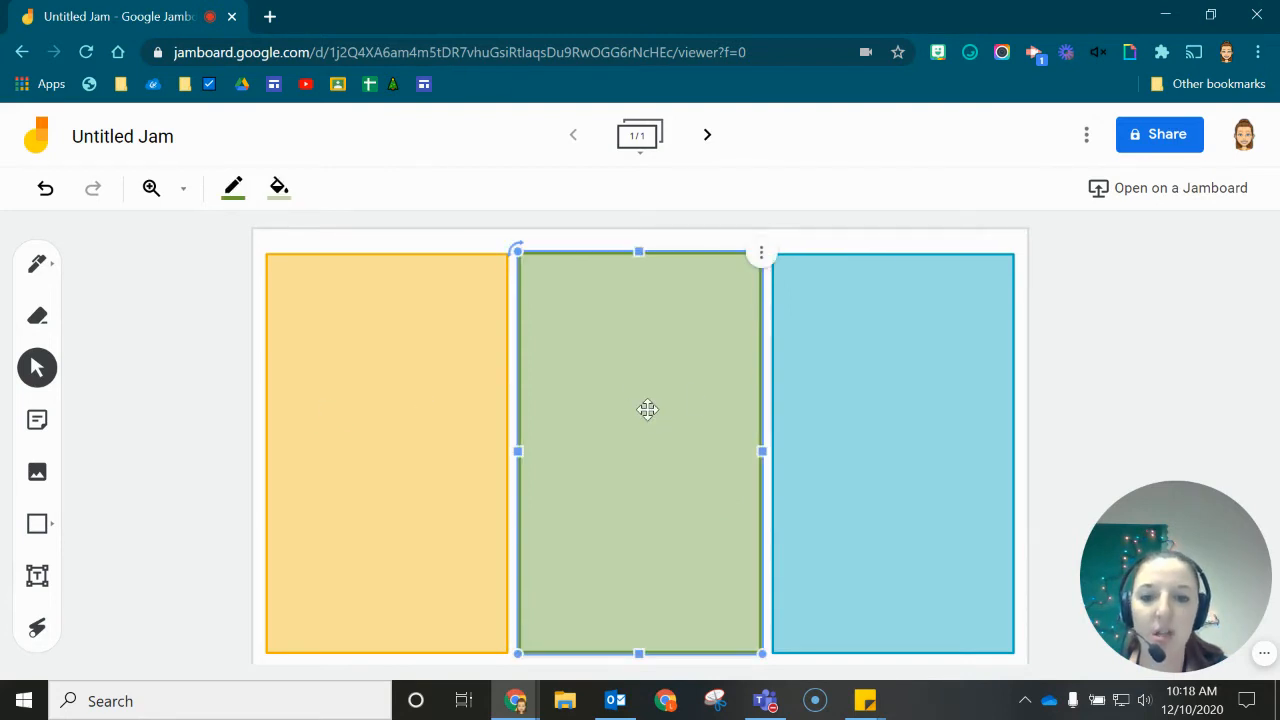
{"action": "left_click", "coordinate": [197, 347]}
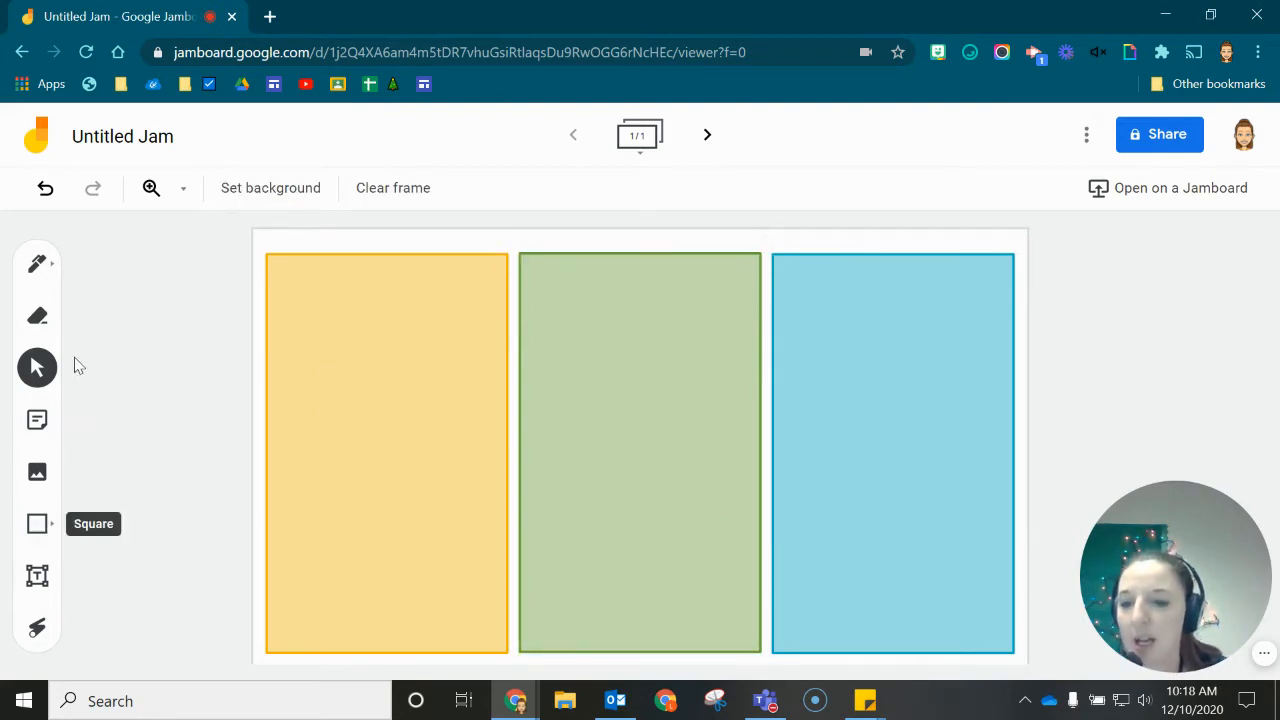
- Add the text headings "b" at the top of the yellow column and "d" at the top of the green column
{"action": "left_click", "coordinate": [40, 580]}
{"action": "left_click", "coordinate": [348, 269]}
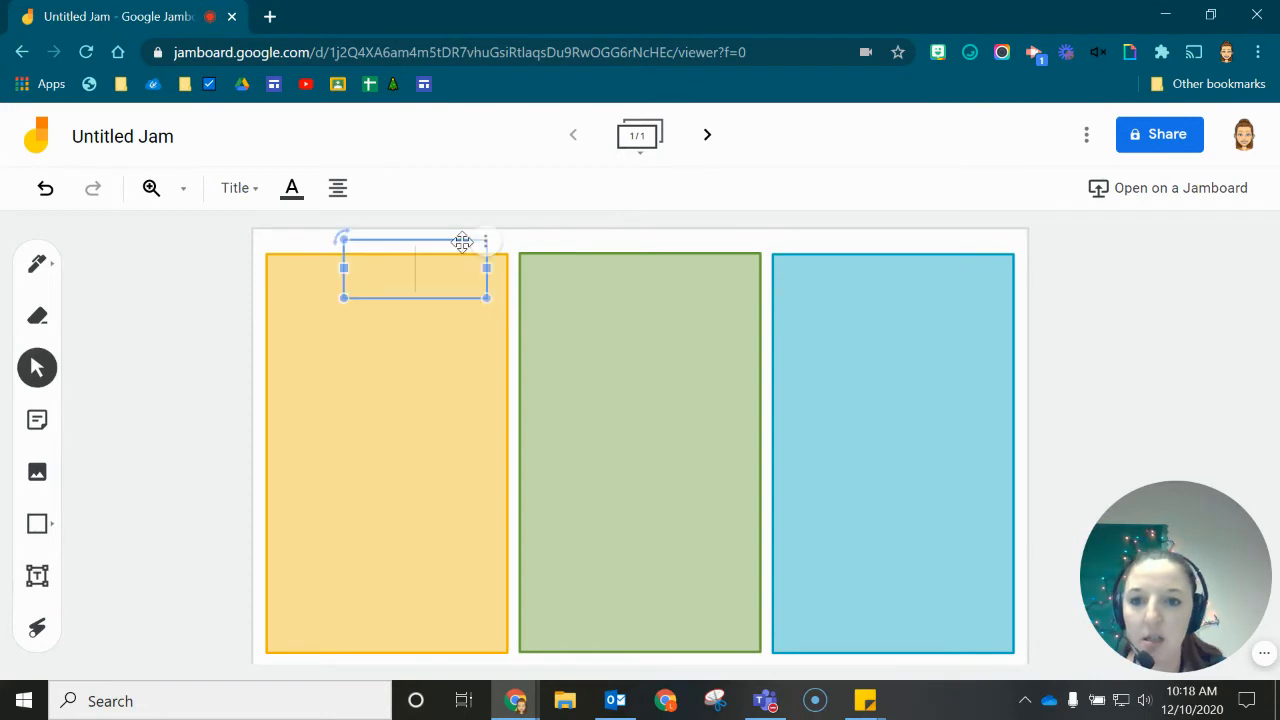
{"action": "type", "text": "b"}
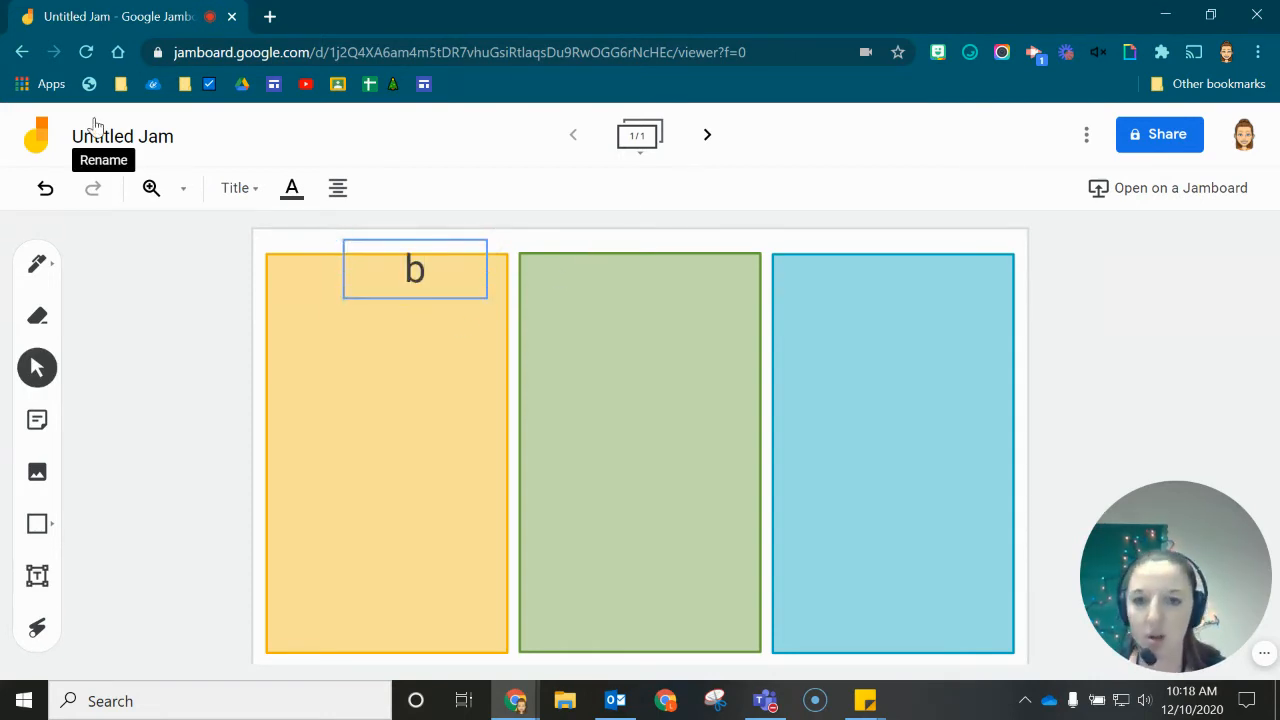
{"action": "left_click", "coordinate": [457, 241]}
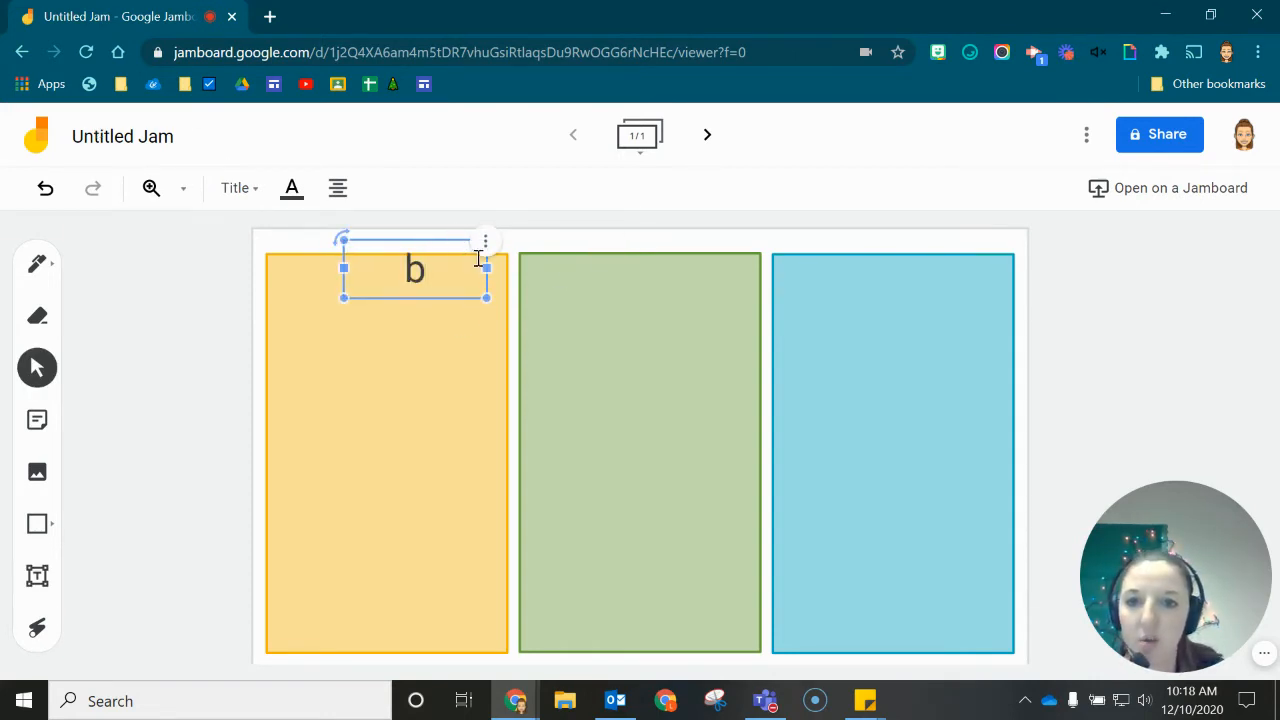
{"action": "left_click_drag", "start_coordinate": [484, 271], "coordinate": [646, 278]}
{"action": "type", "text": "d"}
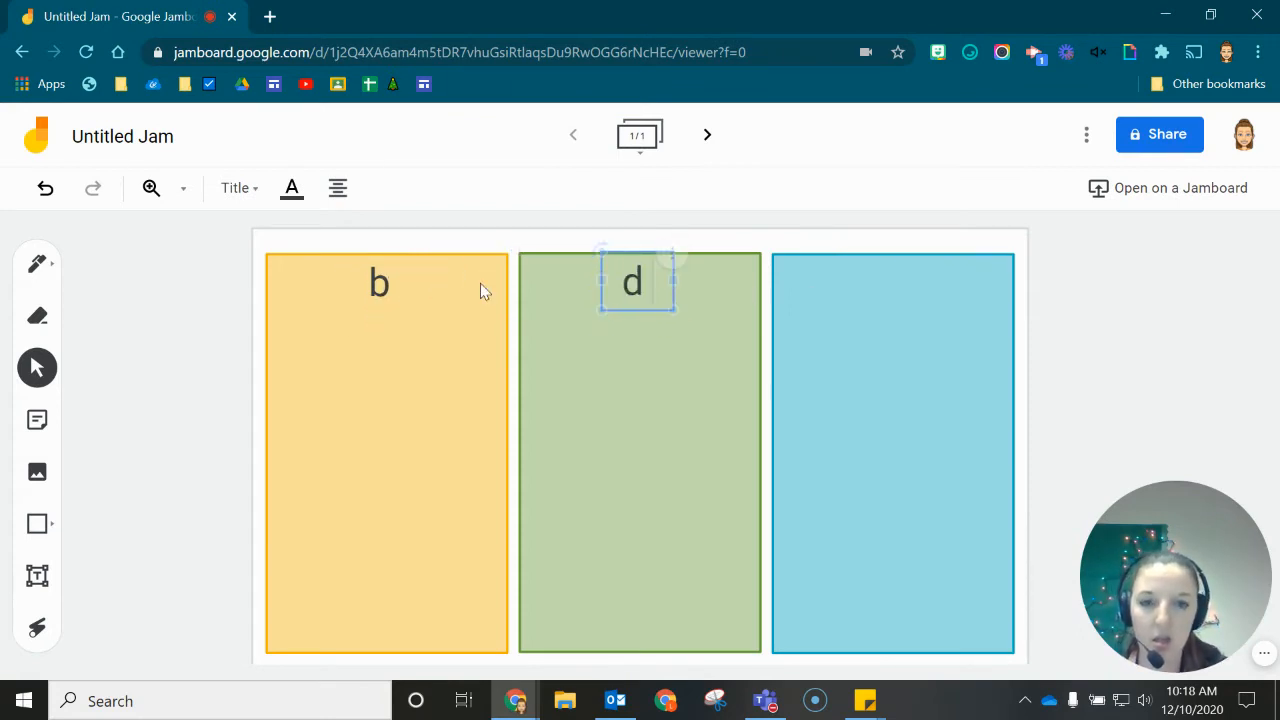
{"action": "left_click", "coordinate": [550, 357]}
- Place a copy of the "b" heading at the top of the blue column and change its text to lowercase "p"
{"action": "key", "text": "ctrl+v"}
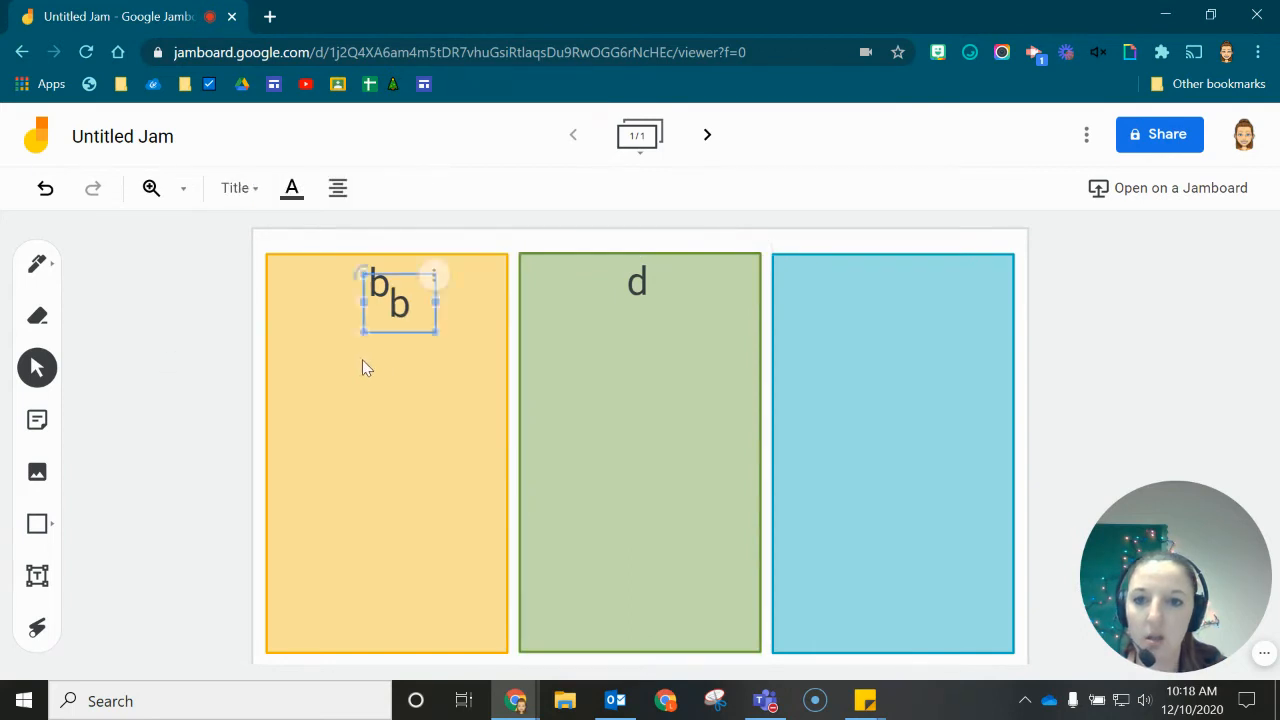
{"action": "left_click_drag", "start_coordinate": [418, 302], "coordinate": [918, 286]}
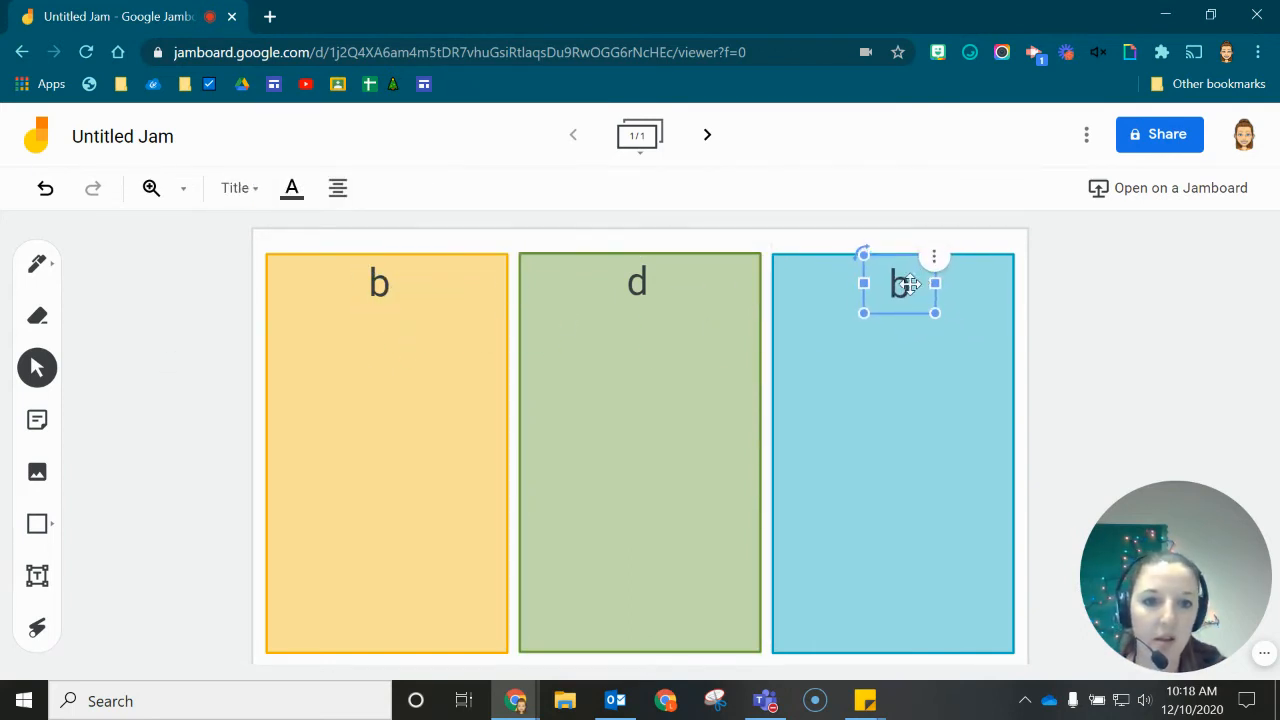
{"action": "double_click", "coordinate": [899, 287]}
{"action": "type", "text": "P"}
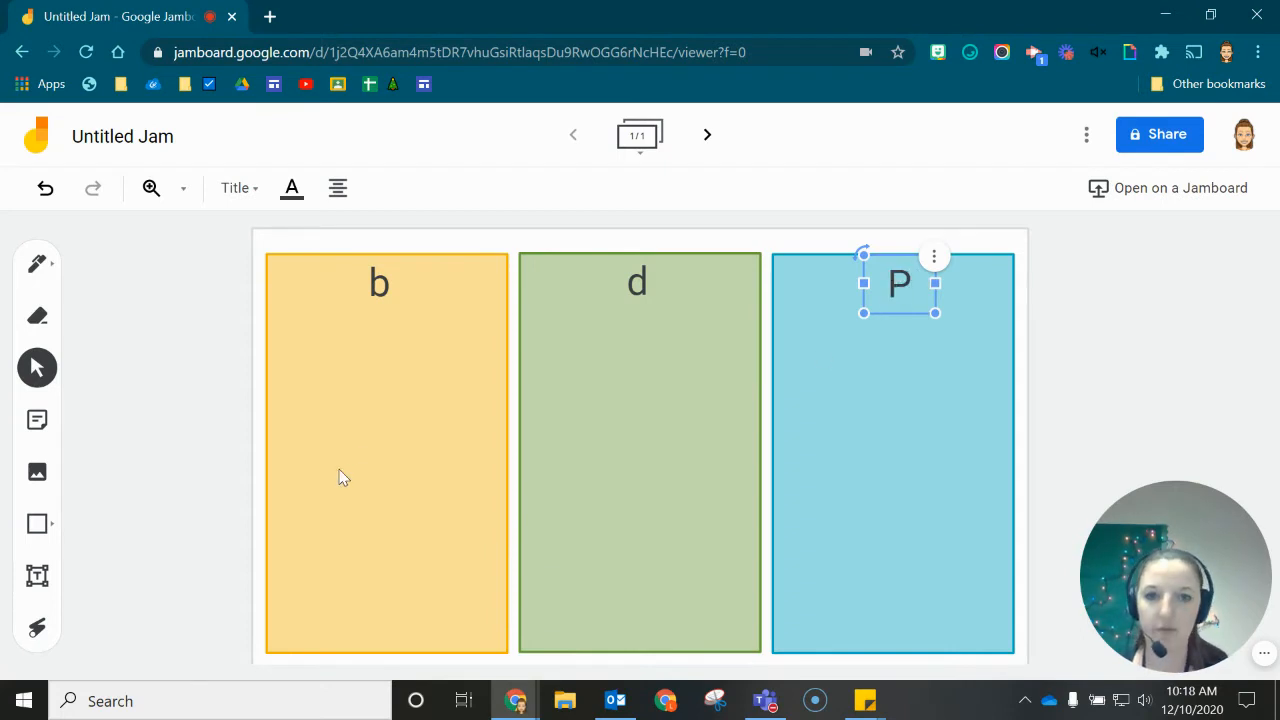
{"action": "key", "text": "Escape"}
{"action": "key", "text": "BackSpace"}
{"action": "type", "text": "P"}
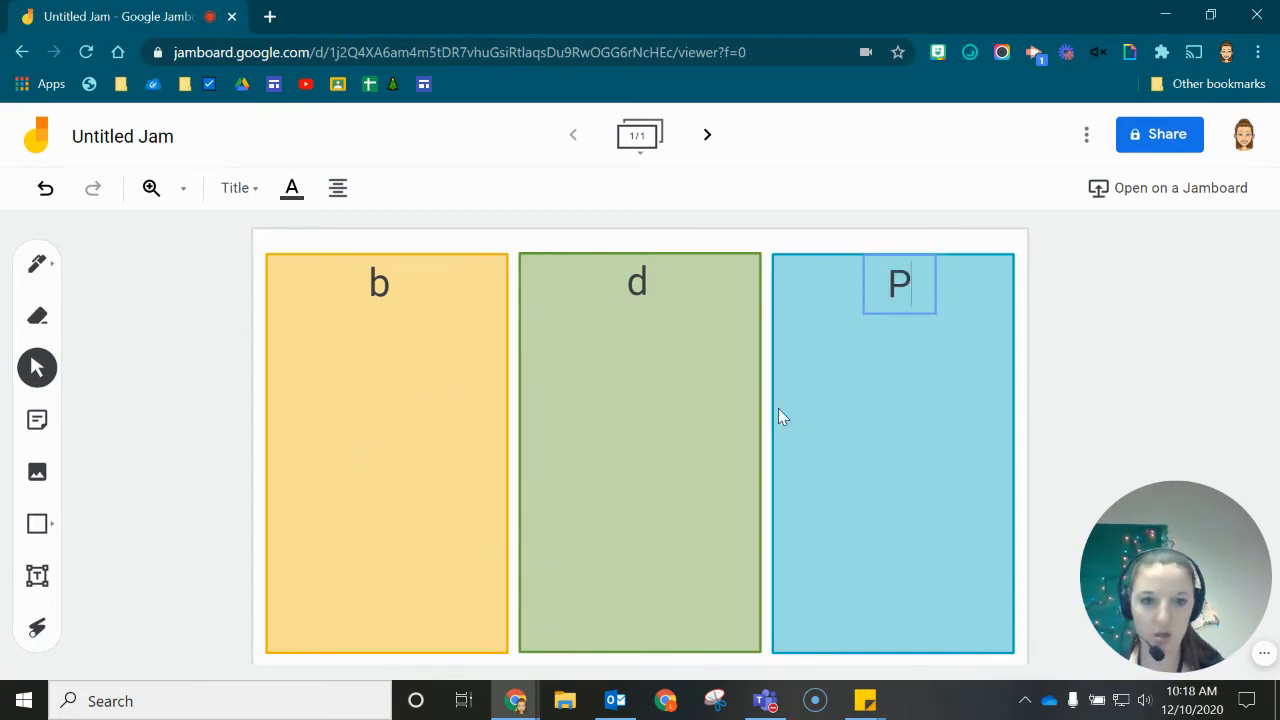
{"action": "key", "text": "BackSpace"}
{"action": "type", "text": "p"}
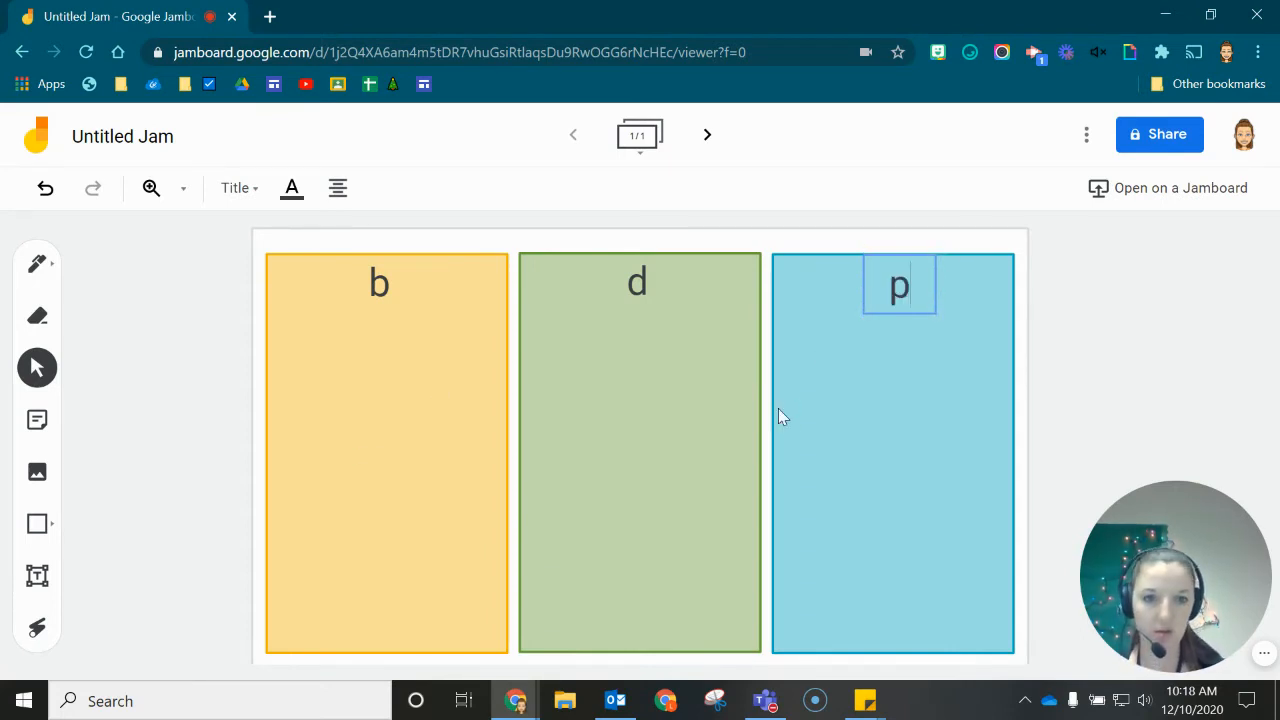
{"action": "left_click", "coordinate": [97, 344]}
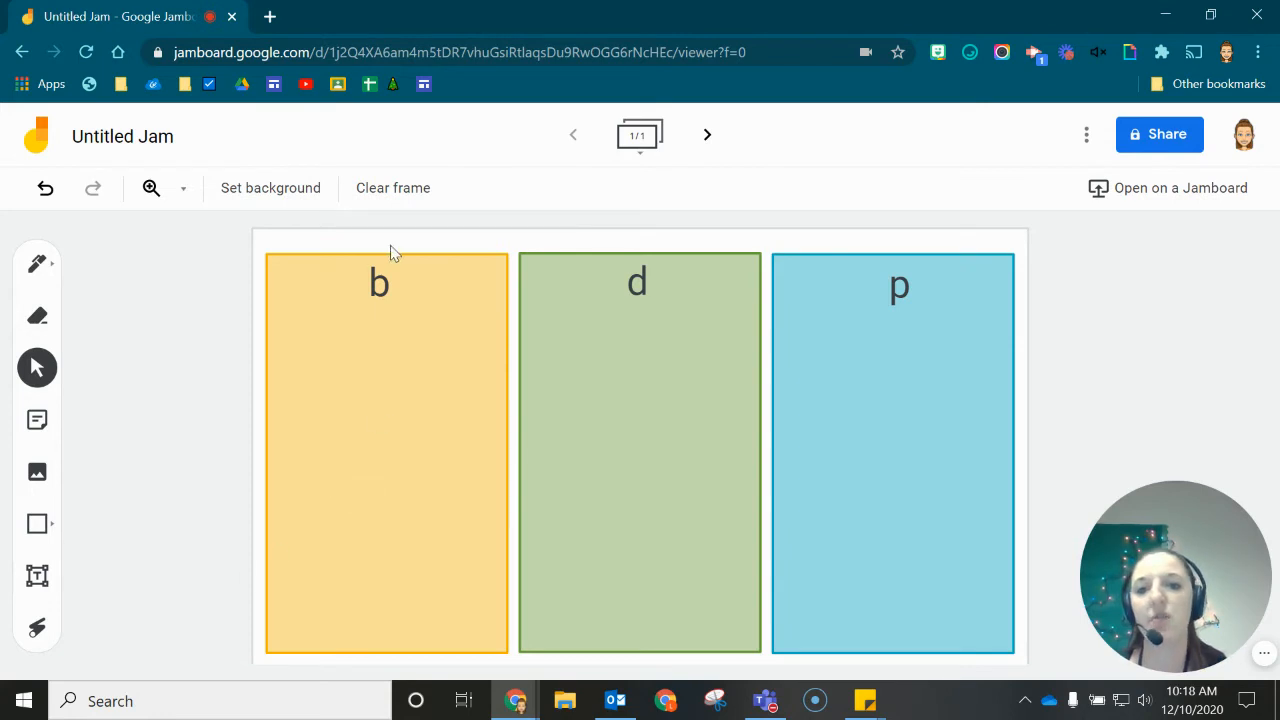
- Insert the black bat with pink ears from a Google image search for "bat cartoon" and place it small beside the "b" heading
{"action": "left_click", "coordinate": [37, 474]}
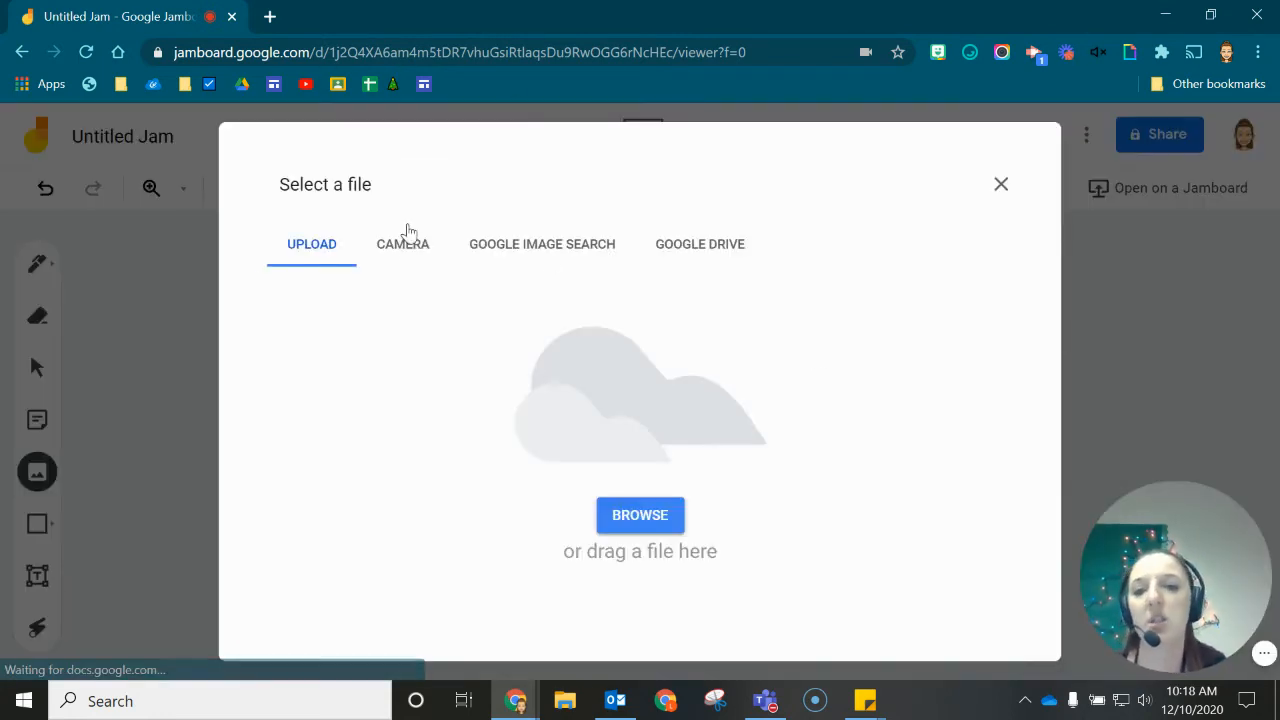
{"action": "left_click", "coordinate": [607, 258]}
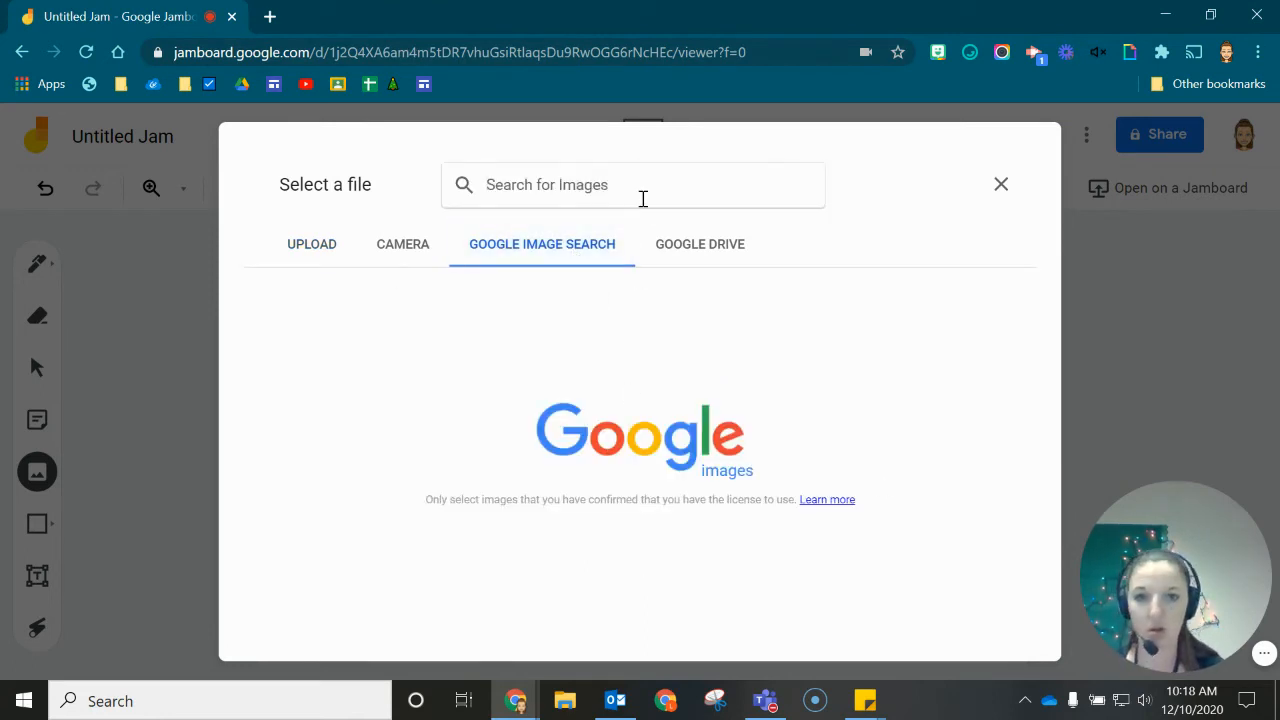
{"action": "type", "text": "bat"}
{"action": "key", "text": "Return"}
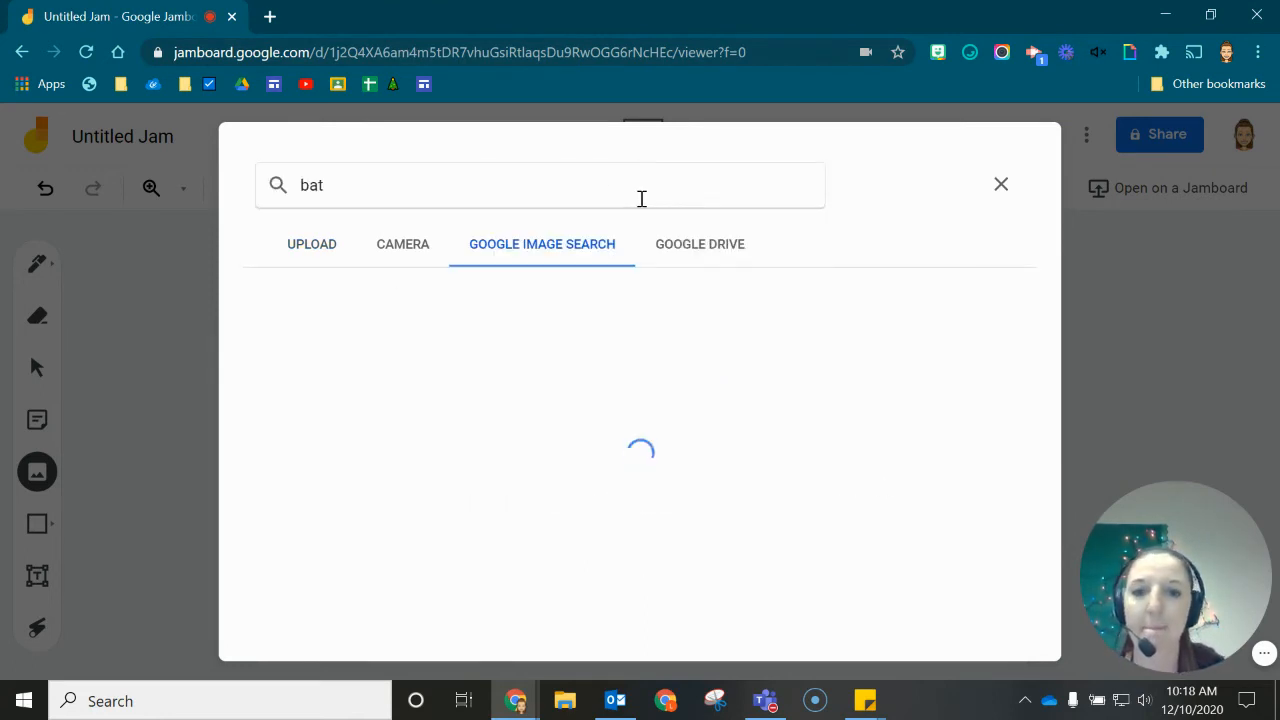
{"action": "type", "text": "cartoon"}
{"action": "key", "text": "Return"}
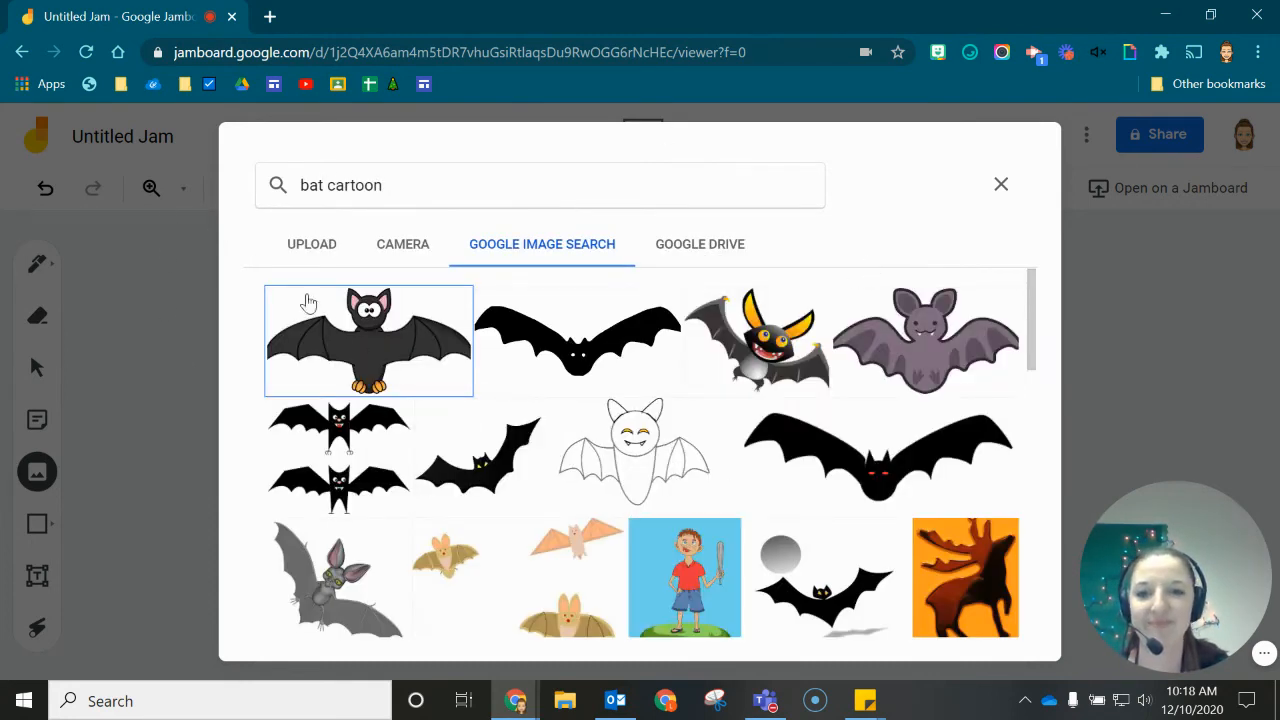
{"action": "left_click", "coordinate": [368, 340]}
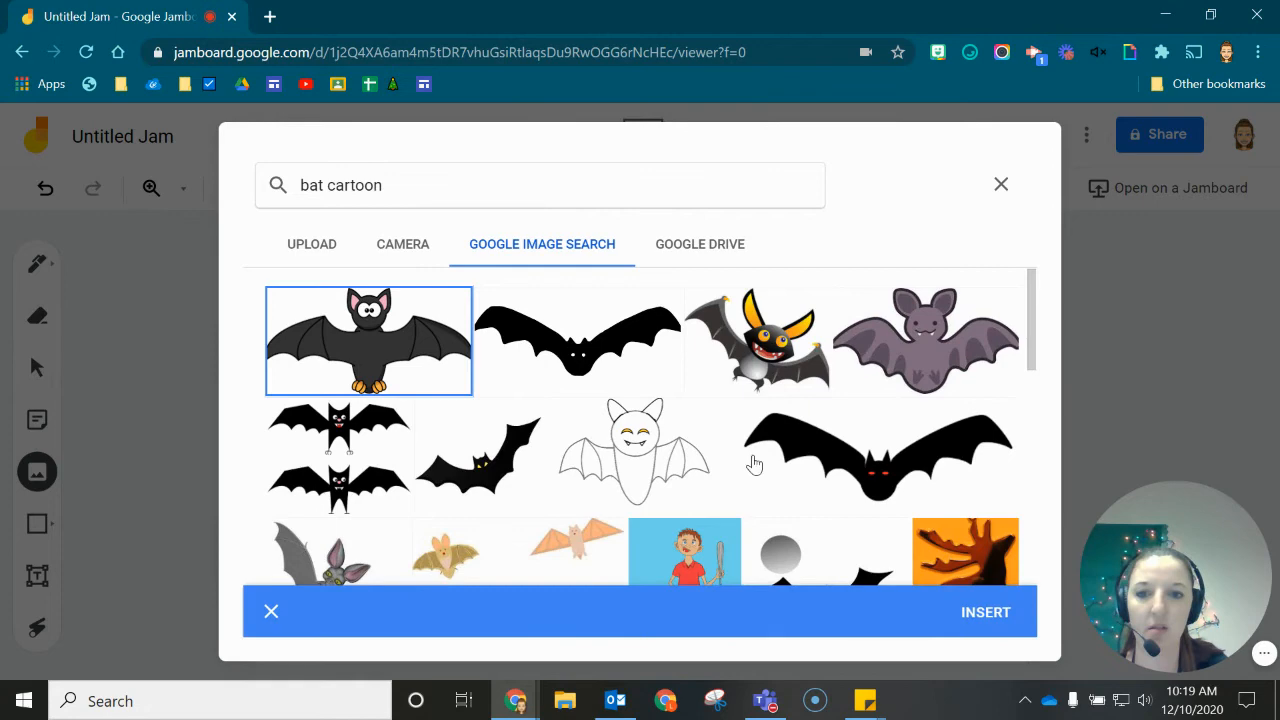
{"action": "left_click", "coordinate": [984, 610]}
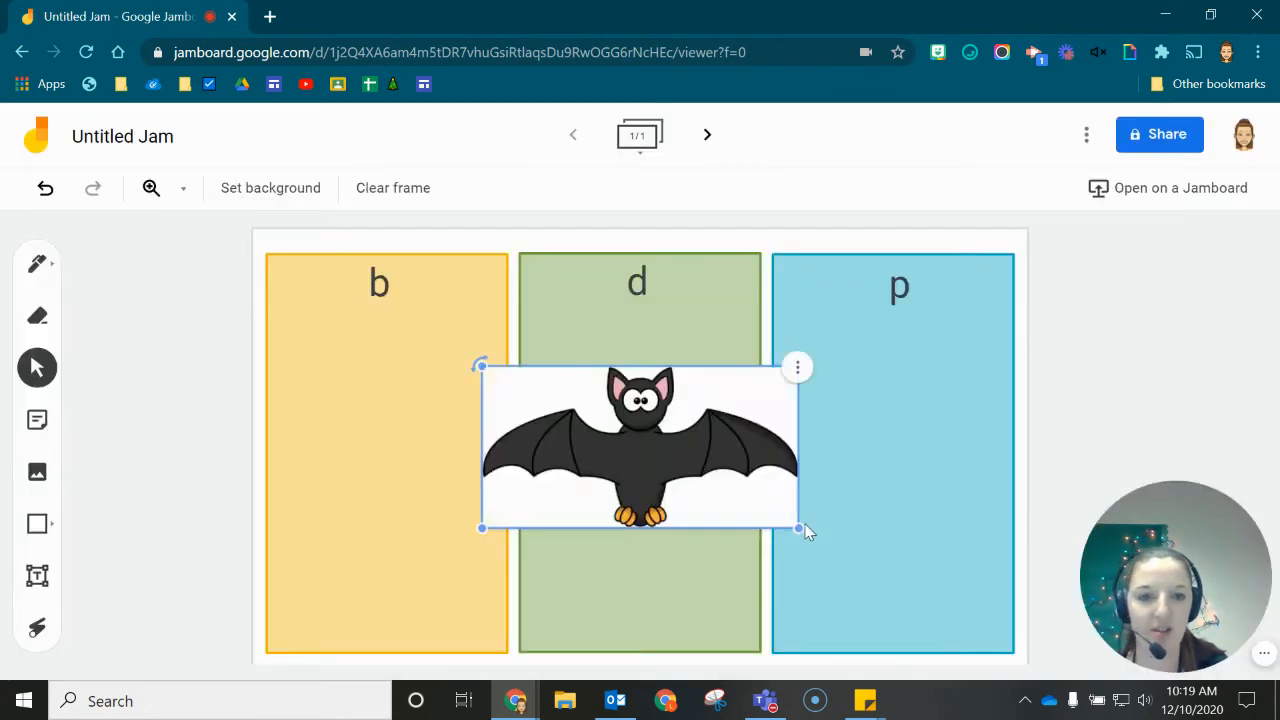
{"action": "left_click_drag", "start_coordinate": [800, 529], "coordinate": [310, 282]}
{"action": "left_click", "coordinate": [200, 372]}
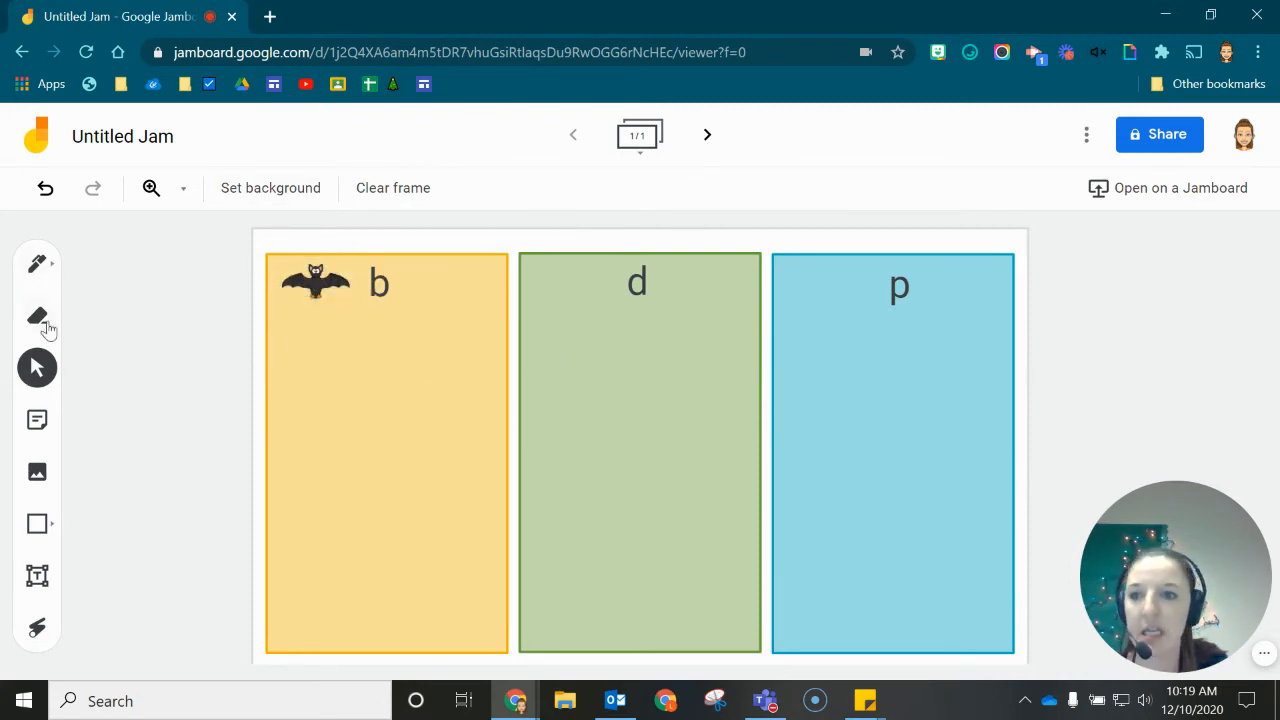
- Search Google images for "dog cartoon" and insert the brown dog with the bone into the frame
{"action": "left_click", "coordinate": [37, 471]}
{"action": "left_click", "coordinate": [455, 199]}
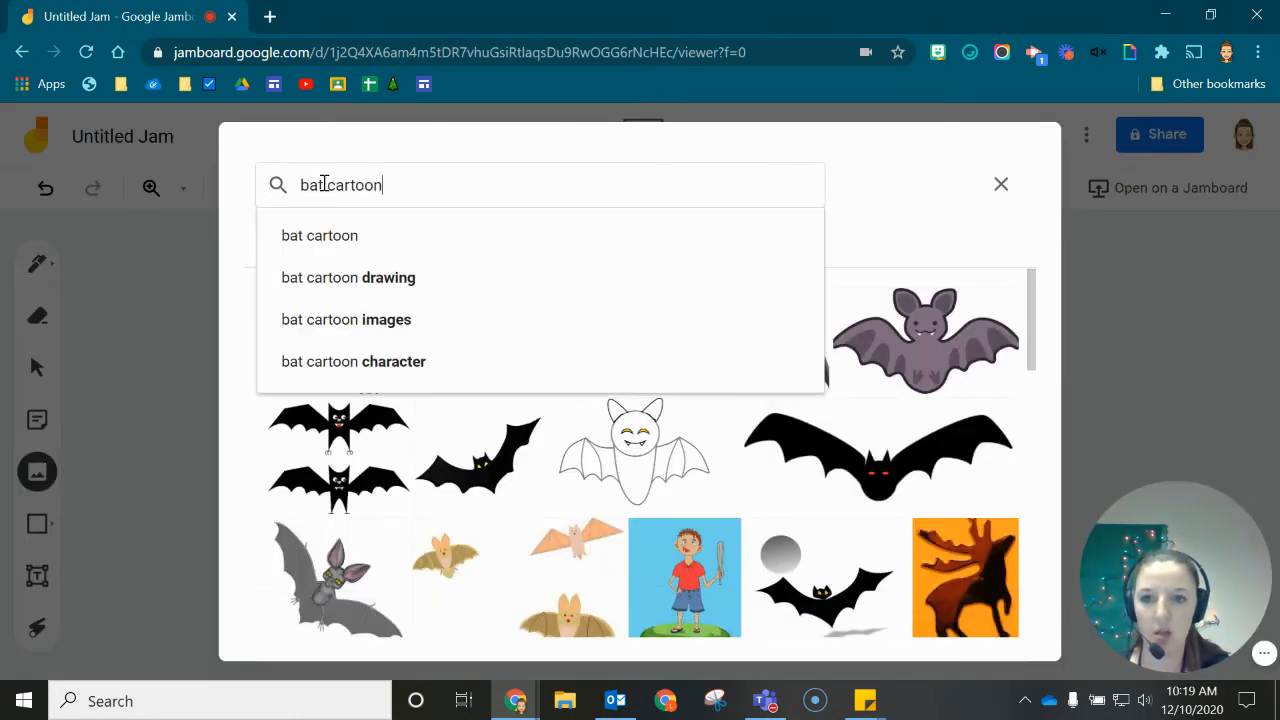
{"action": "left_click", "coordinate": [278, 165]}
{"action": "key", "text": "Delete"}
{"action": "key", "text": "Delete"}
{"action": "key", "text": "Delete"}
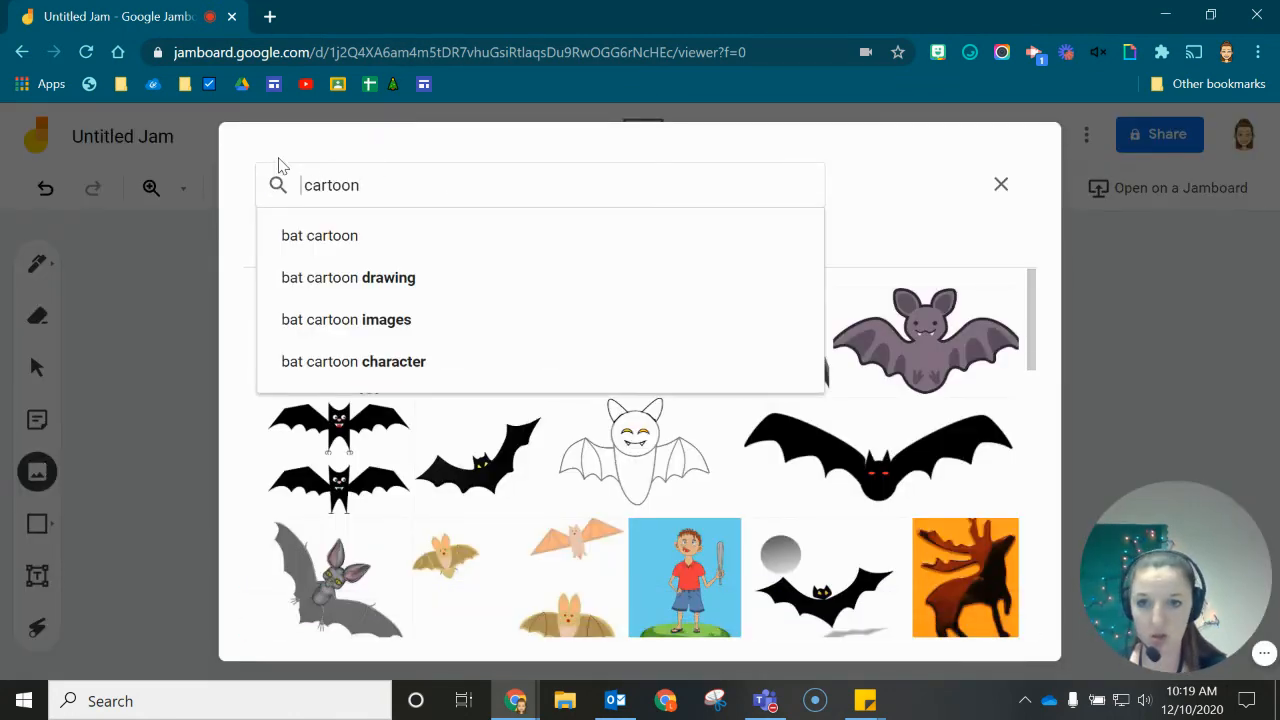
{"action": "type", "text": "dog"}
{"action": "key", "text": "Return"}
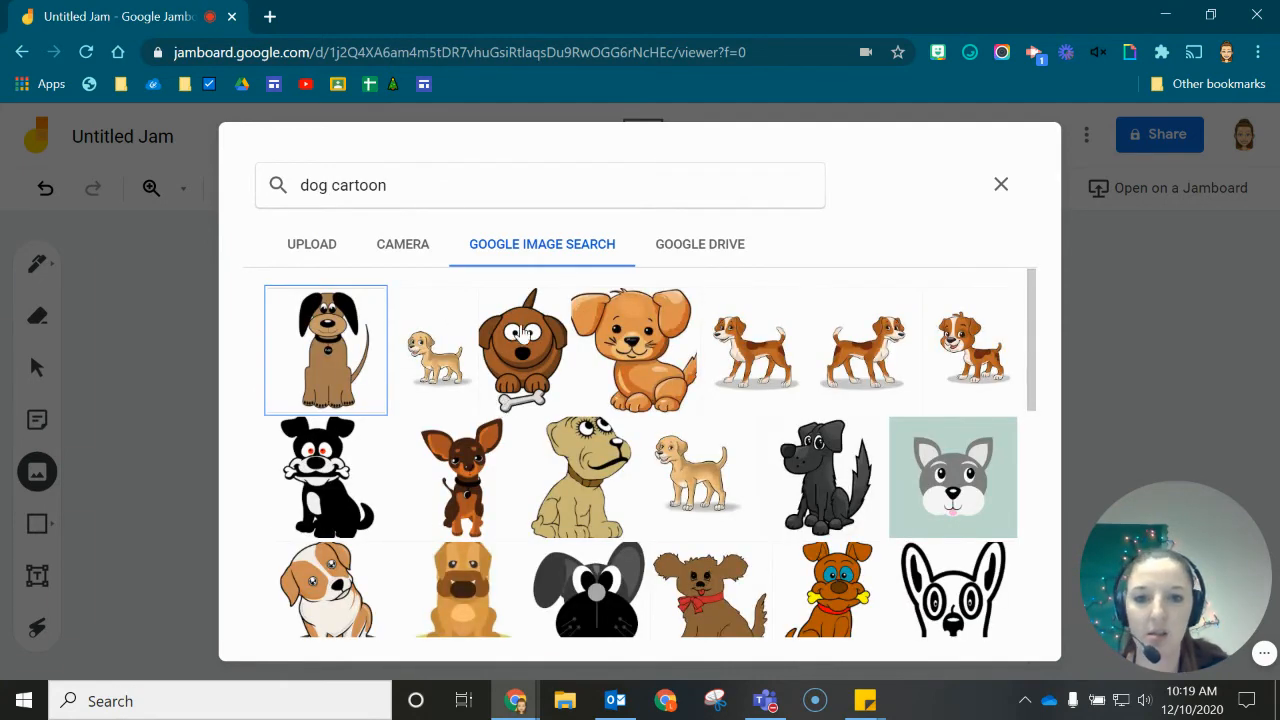
{"action": "left_click", "coordinate": [517, 373]}
{"action": "left_click", "coordinate": [988, 618]}
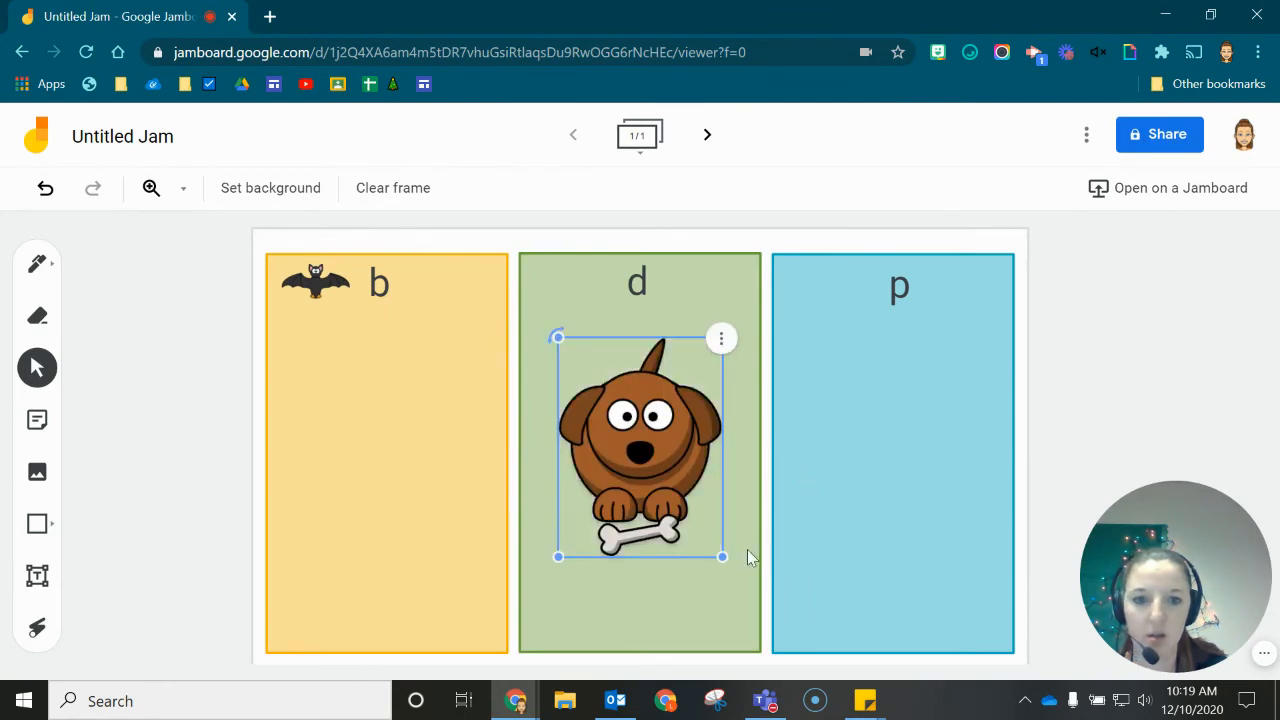
- Shrink the dog picture to heading size and place it just left of the "d" heading
{"action": "left_click_drag", "start_coordinate": [721, 558], "coordinate": [634, 438]}
{"action": "left_click_drag", "start_coordinate": [596, 390], "coordinate": [582, 287]}
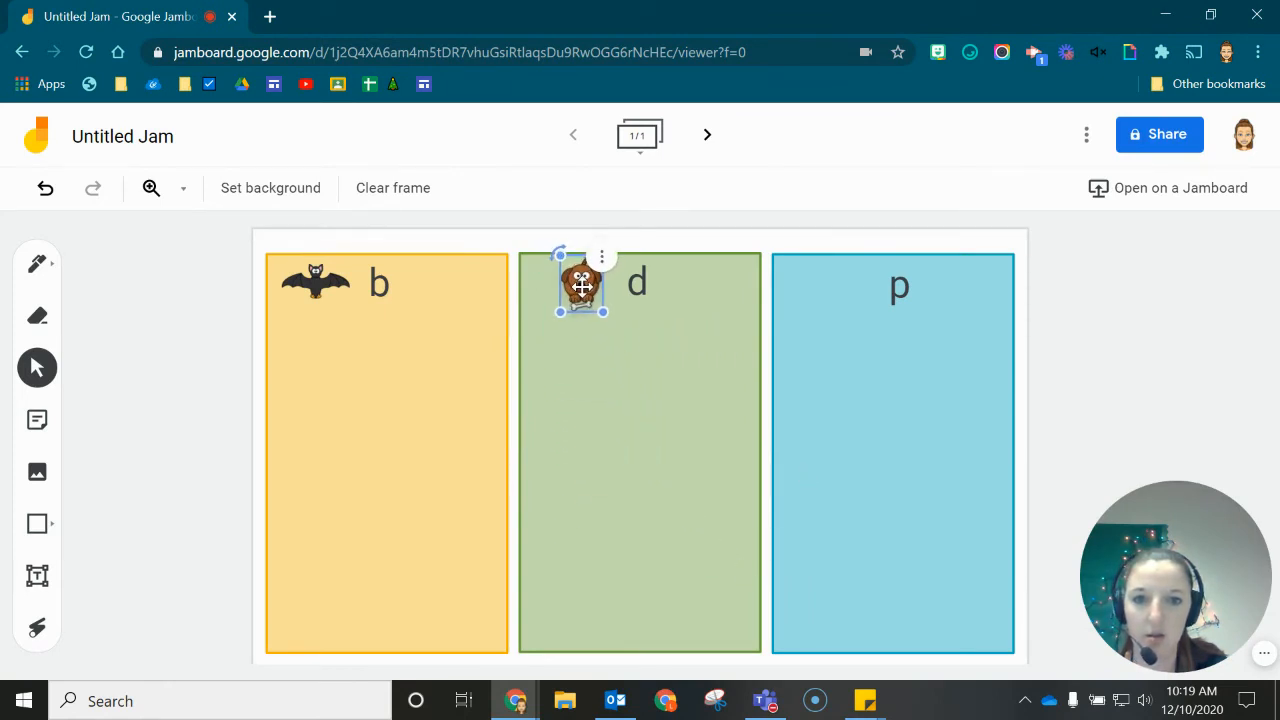
{"action": "left_click", "coordinate": [186, 328]}
- Insert the pink pig with the curly tail from a "pig cartoon" image search and place it small beside the "p" heading
{"action": "left_click", "coordinate": [38, 478]}
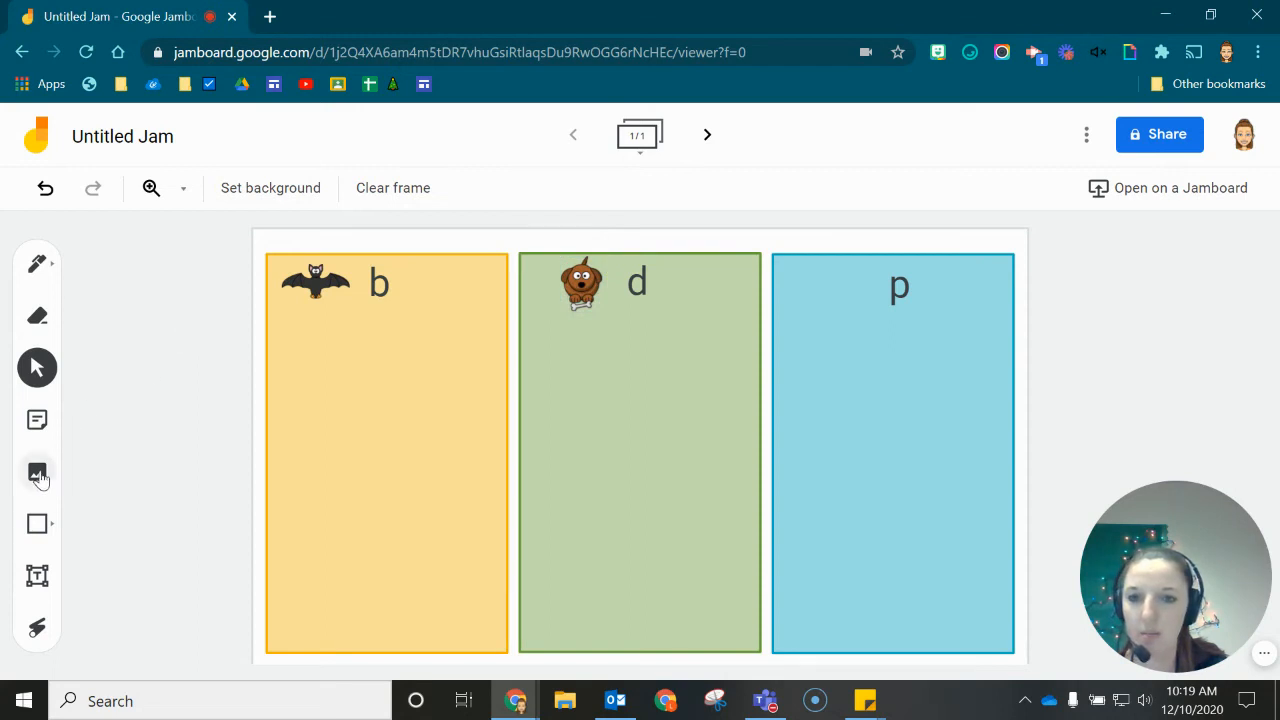
{"action": "left_click_drag", "start_coordinate": [330, 192], "coordinate": [228, 192]}
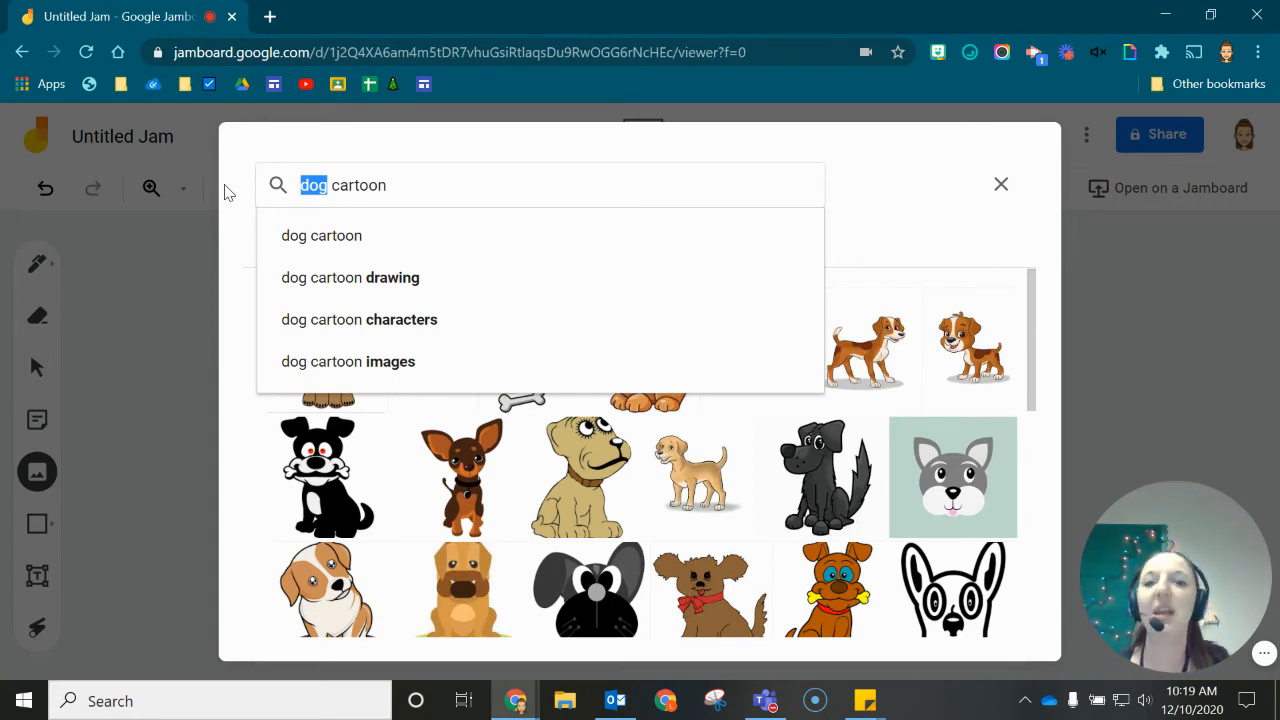
{"action": "type", "text": "pig"}
{"action": "key", "text": "Return"}
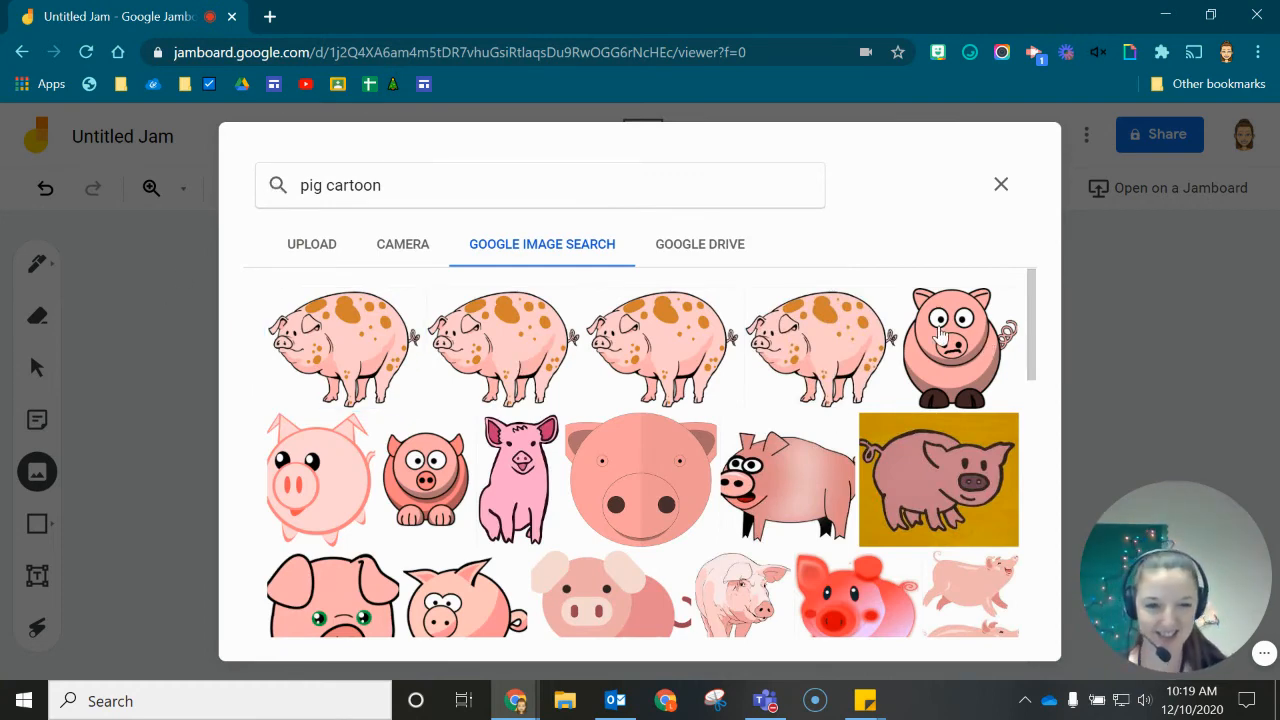
{"action": "left_click", "coordinate": [940, 335]}
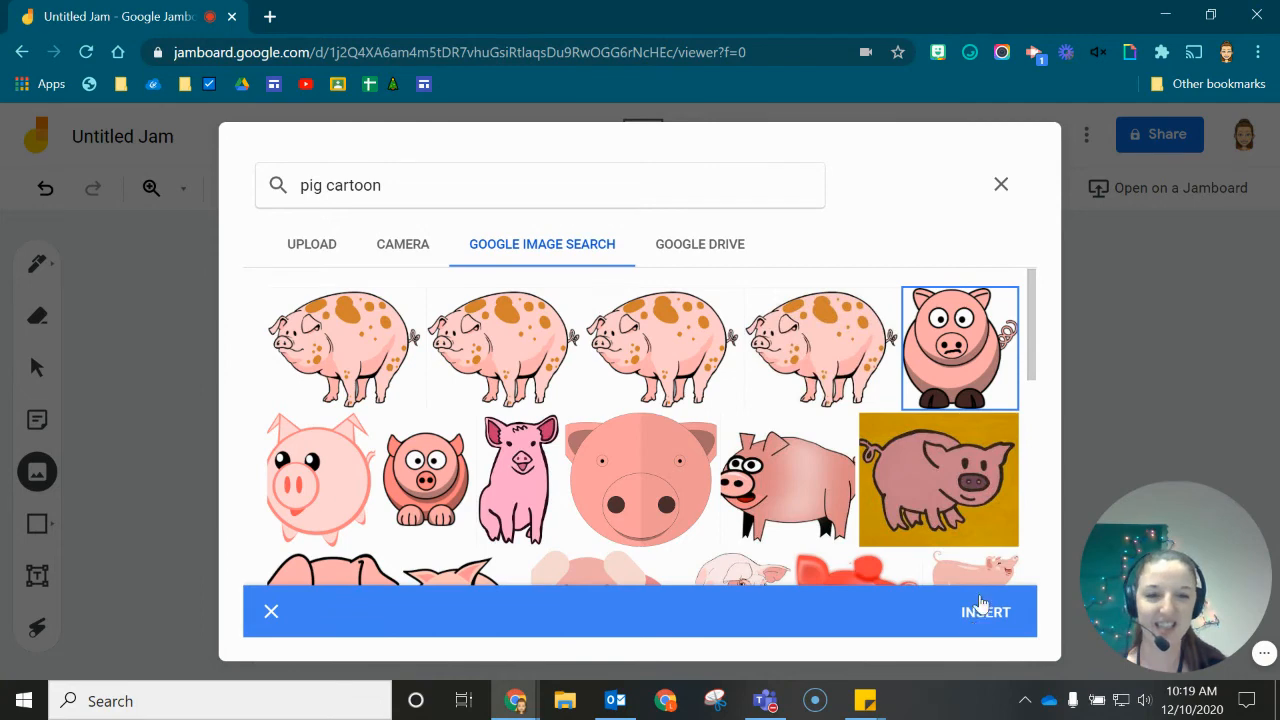
{"action": "left_click", "coordinate": [990, 620]}
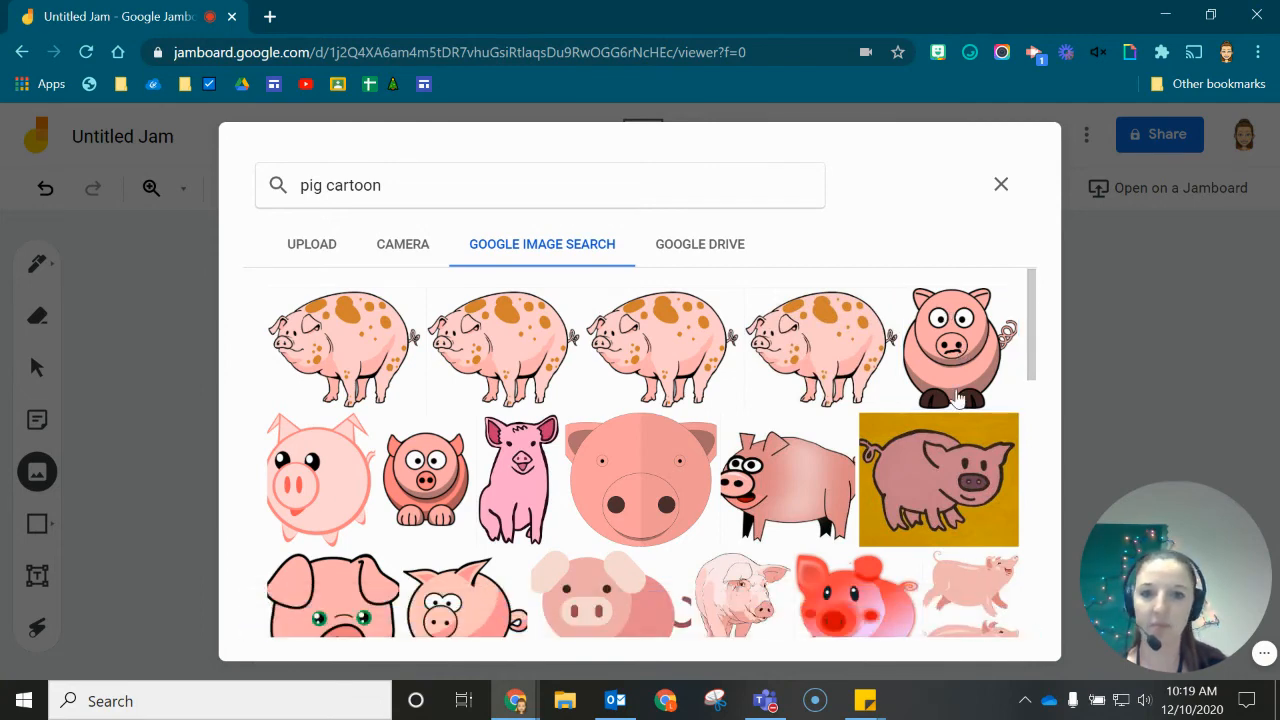
{"action": "left_click", "coordinate": [957, 397]}
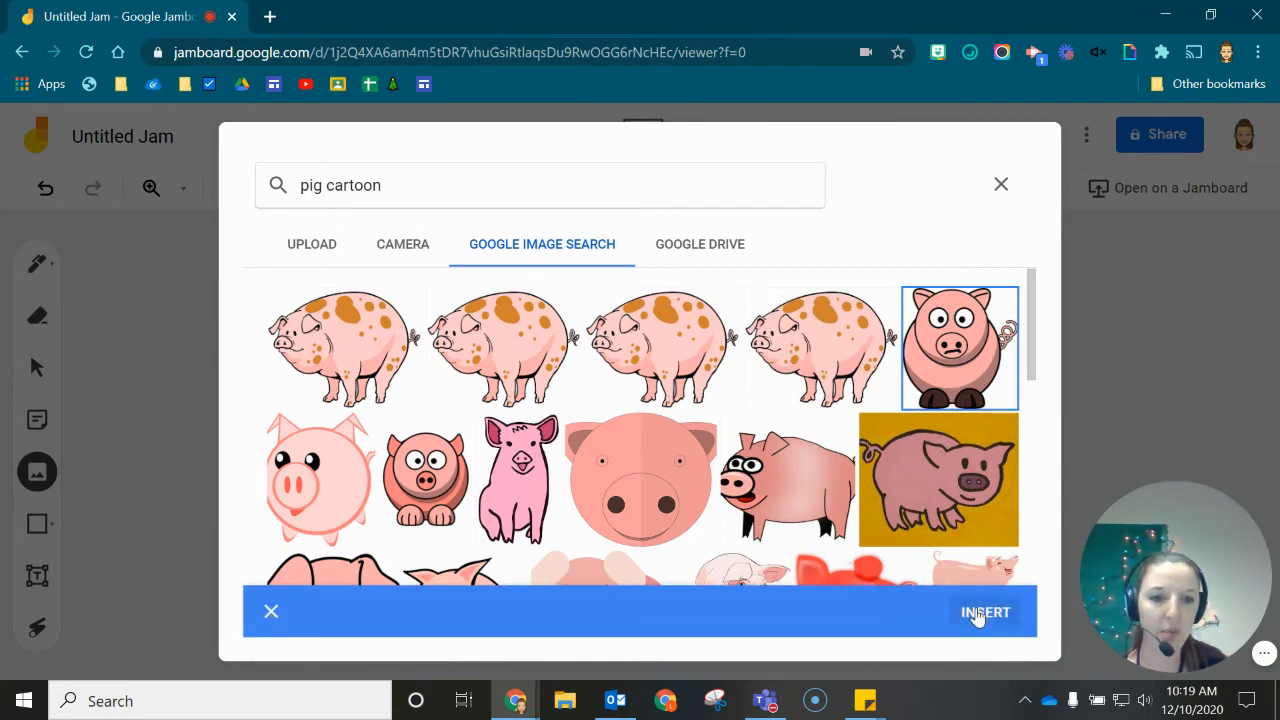
{"action": "left_click", "coordinate": [980, 614]}
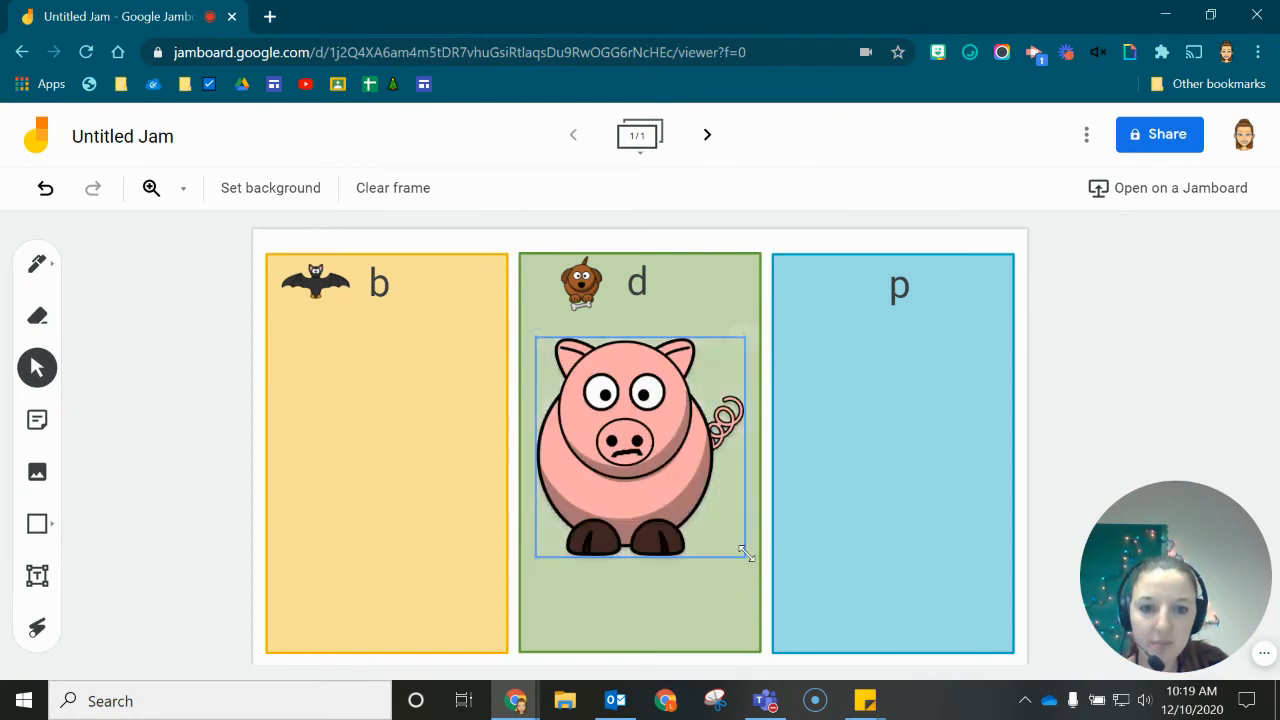
{"action": "left_click_drag", "start_coordinate": [747, 557], "coordinate": [836, 290]}
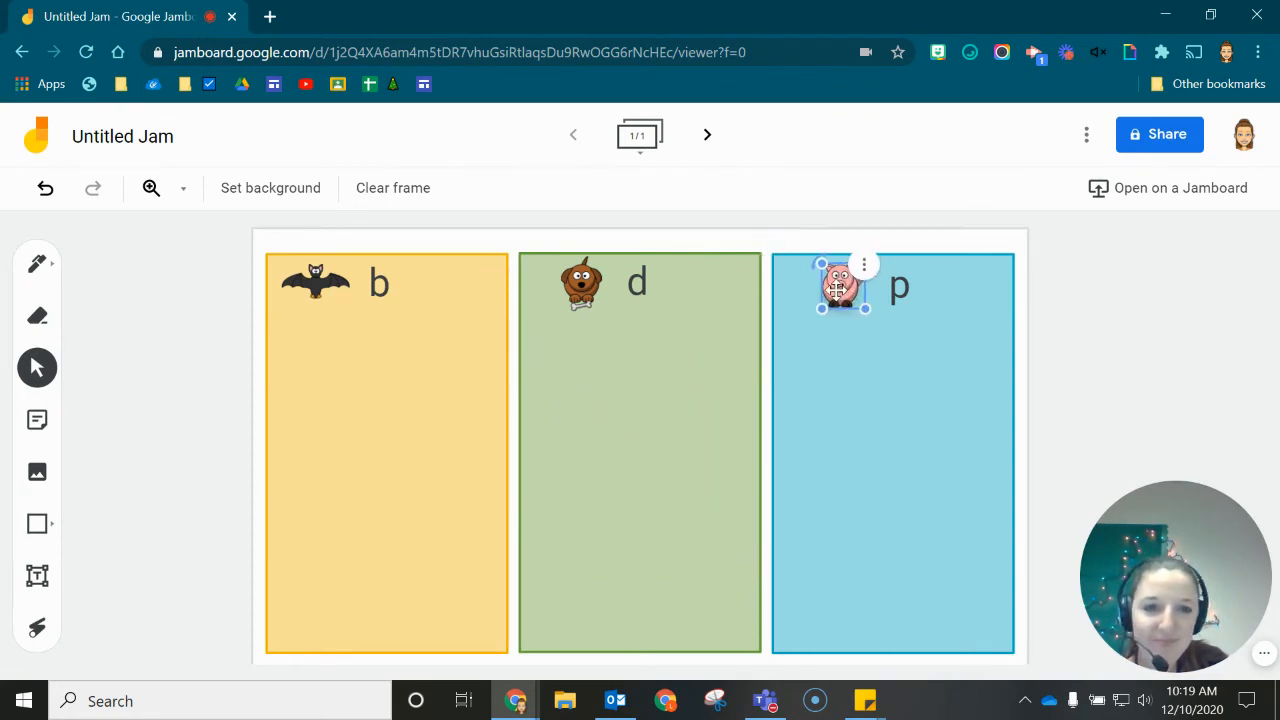
{"action": "left_click", "coordinate": [1158, 358]}
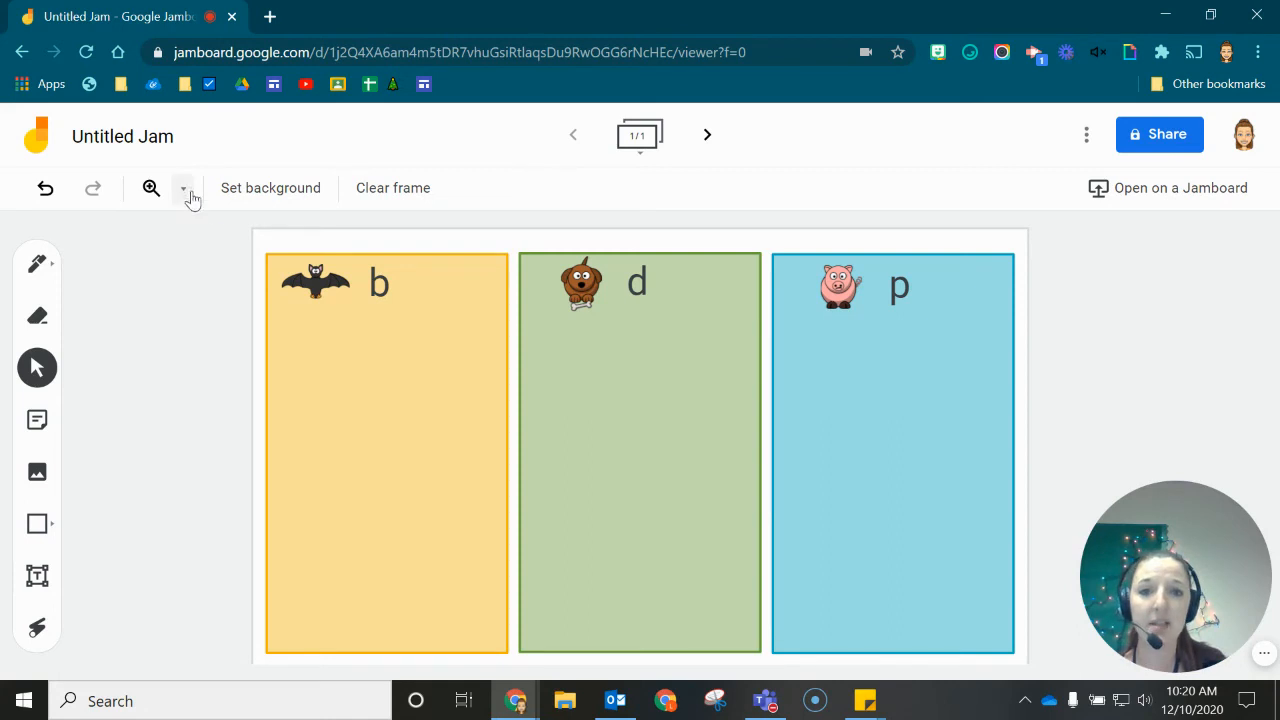
- Save the finished three-column frame as an image and clear everything from the frame
{"action": "left_click", "coordinate": [1086, 135]}
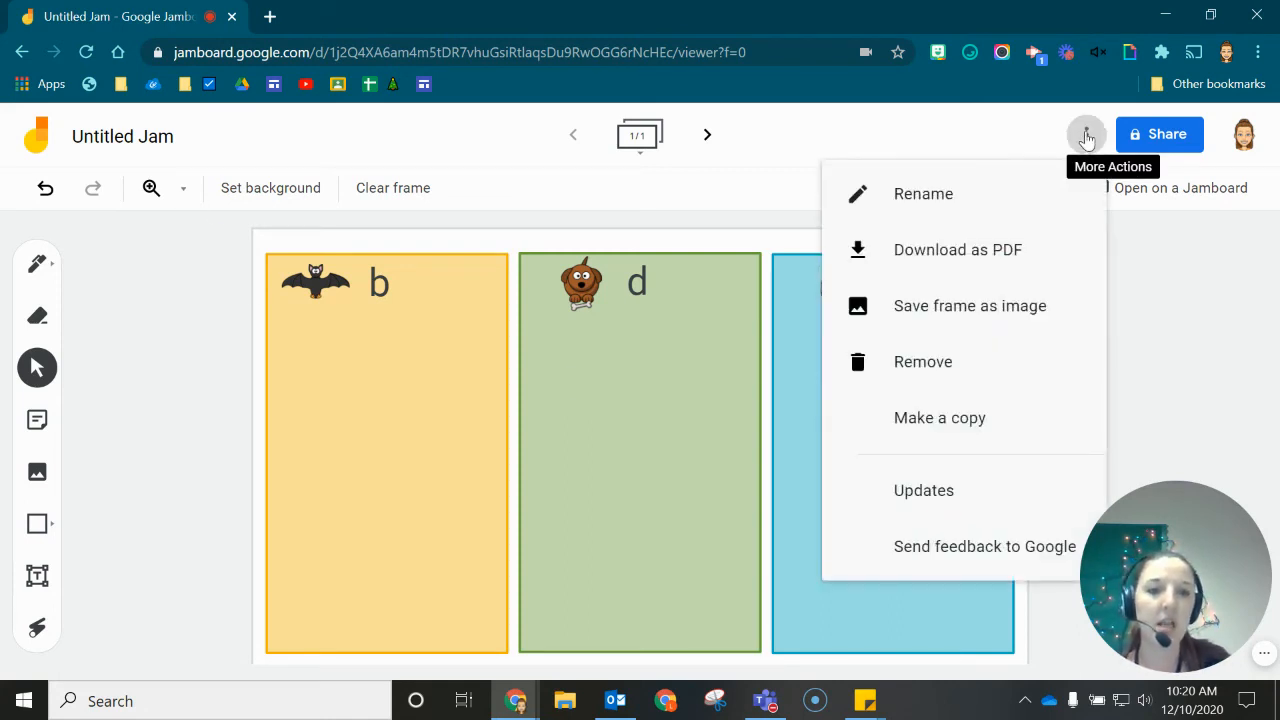
{"action": "left_click", "coordinate": [1053, 316]}
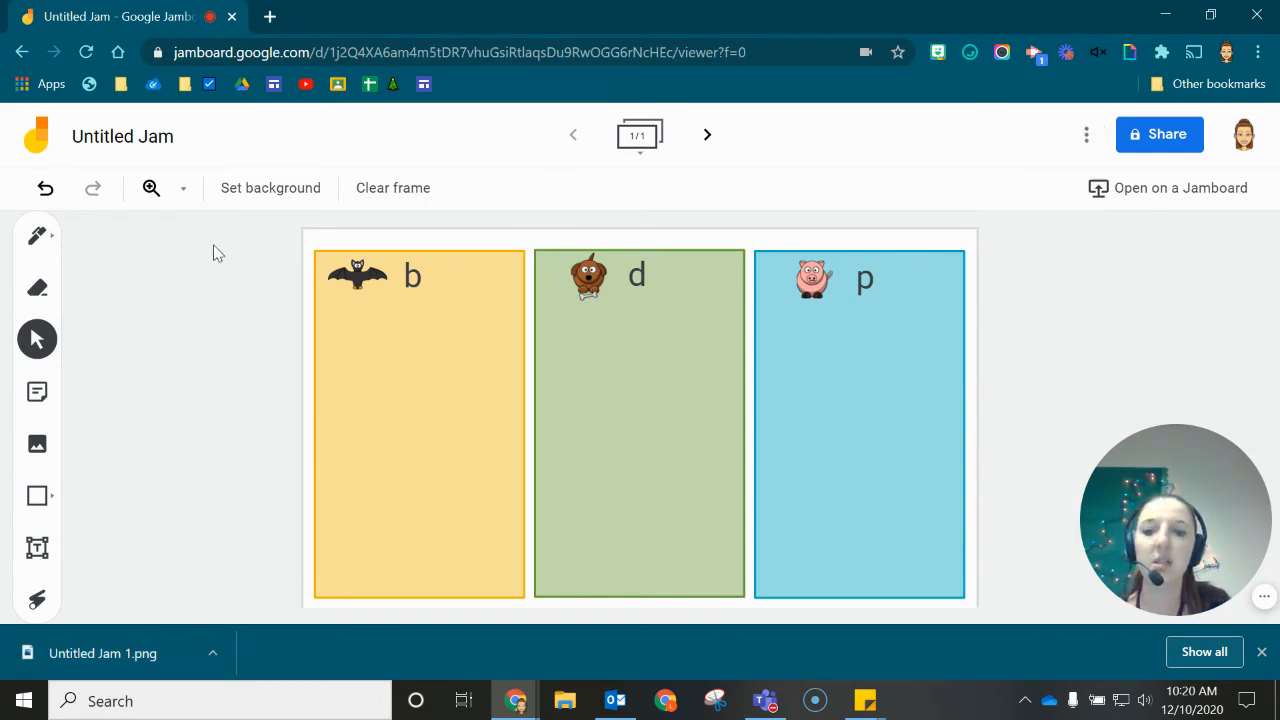
{"action": "left_click", "coordinate": [378, 193]}
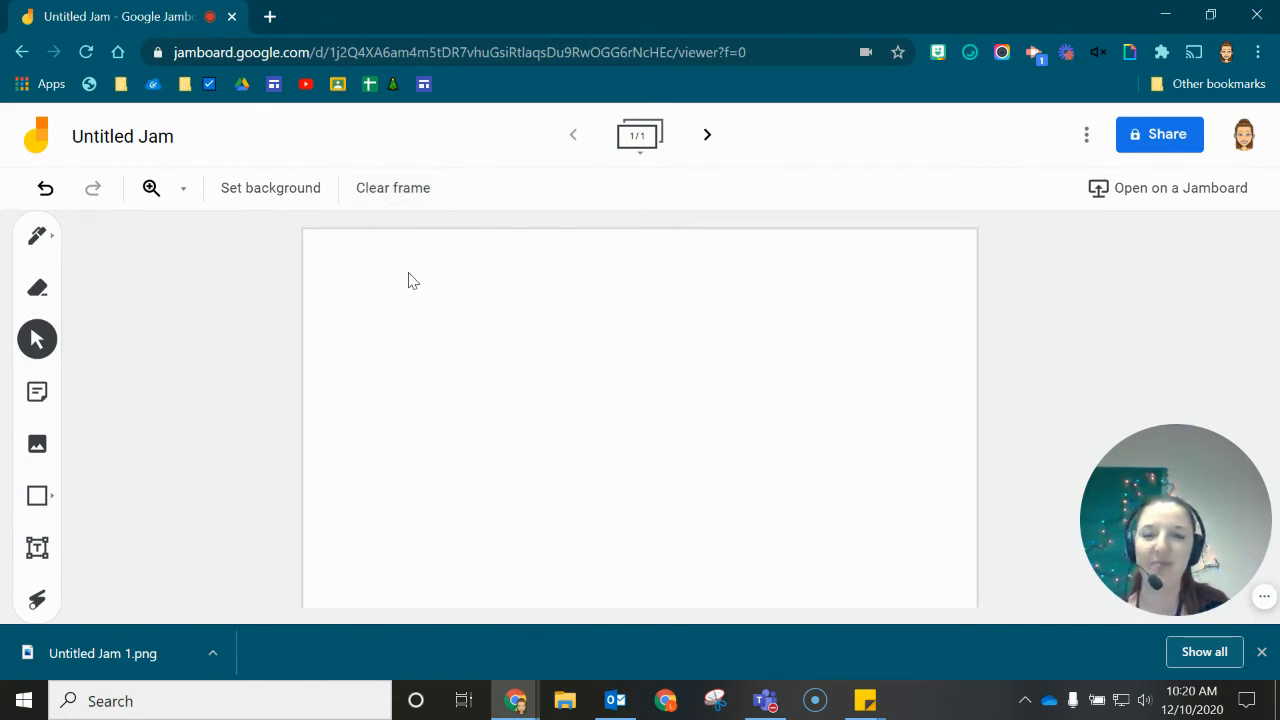
- Set the downloaded image "Untitled Jam 1.png" as the frame's custom background
{"action": "left_click", "coordinate": [240, 192]}
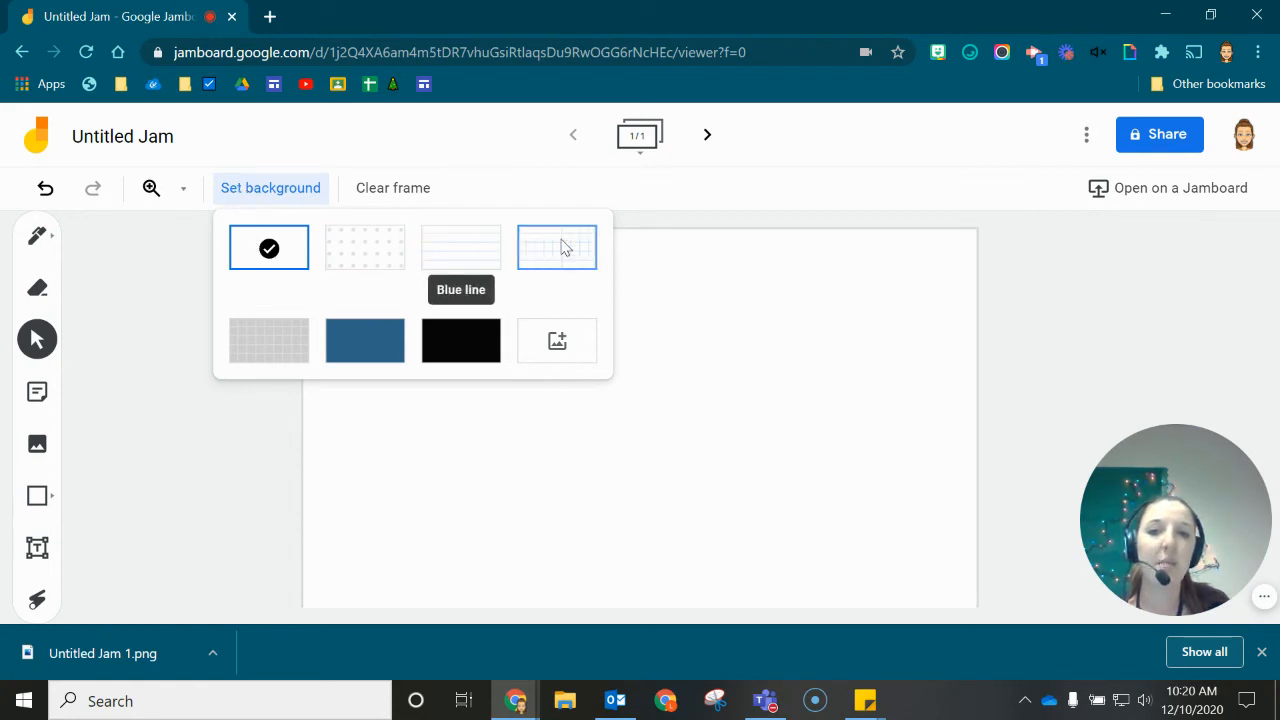
{"action": "left_click", "coordinate": [577, 349]}
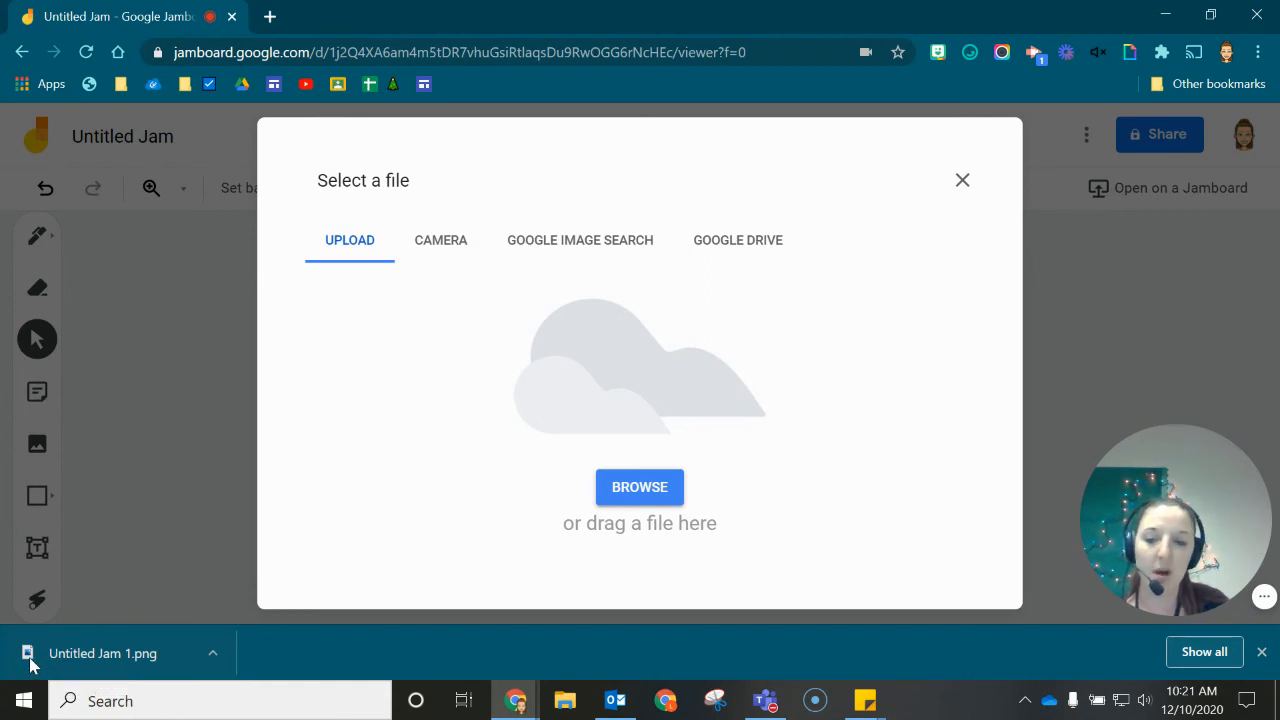
{"action": "left_click_drag", "start_coordinate": [30, 665], "coordinate": [155, 640]}
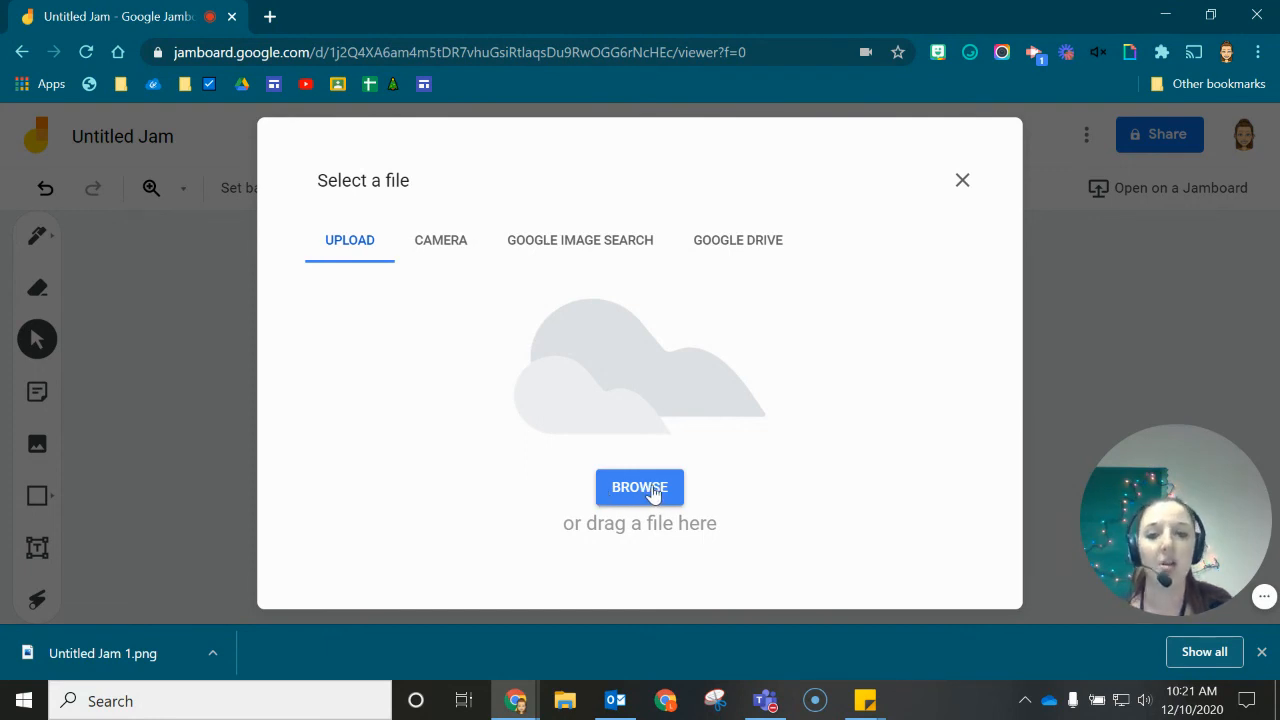
{"action": "left_click_drag", "start_coordinate": [63, 664], "coordinate": [666, 474]}
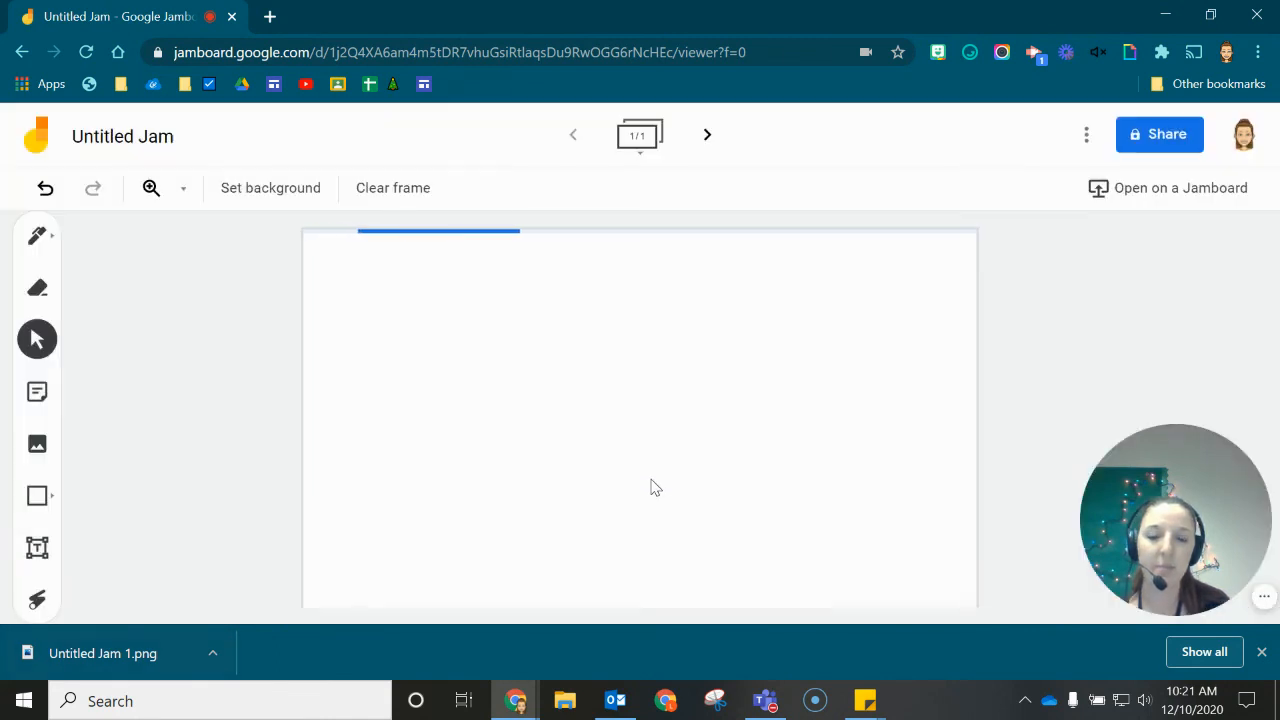